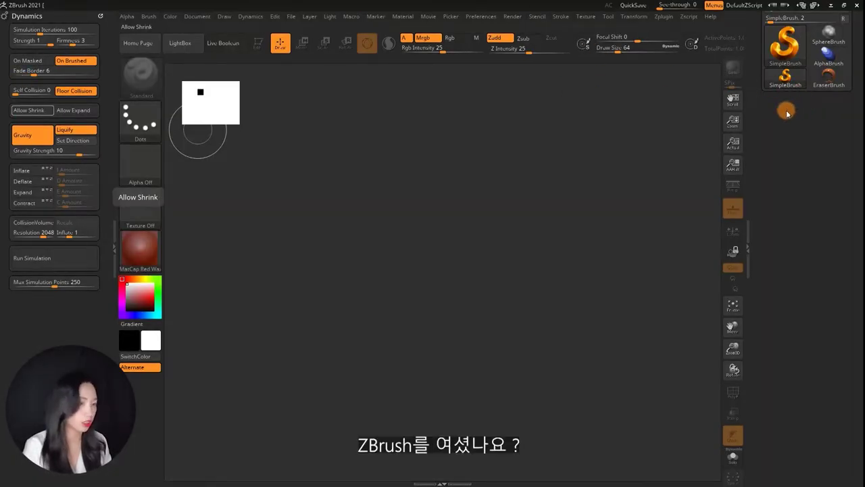
# Clear the left tray, docking the Brush palette and then dragging it back out.
pyautogui.click(99, 16)
pyautogui.click(113, 232)
pyautogui.moveTo(3, 249)
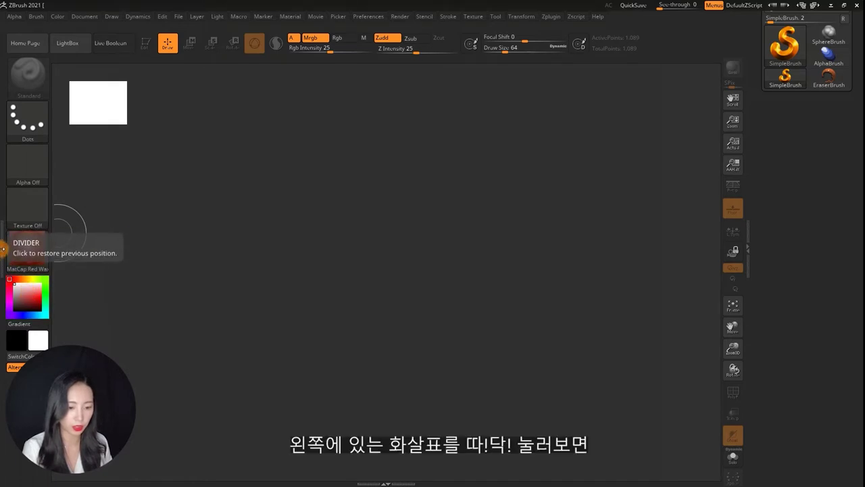
pyautogui.click(2, 248)
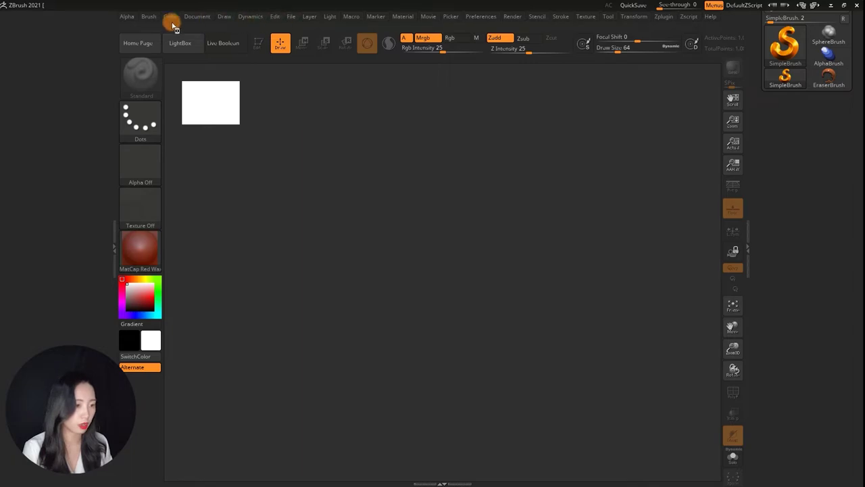
pyautogui.click(146, 19)
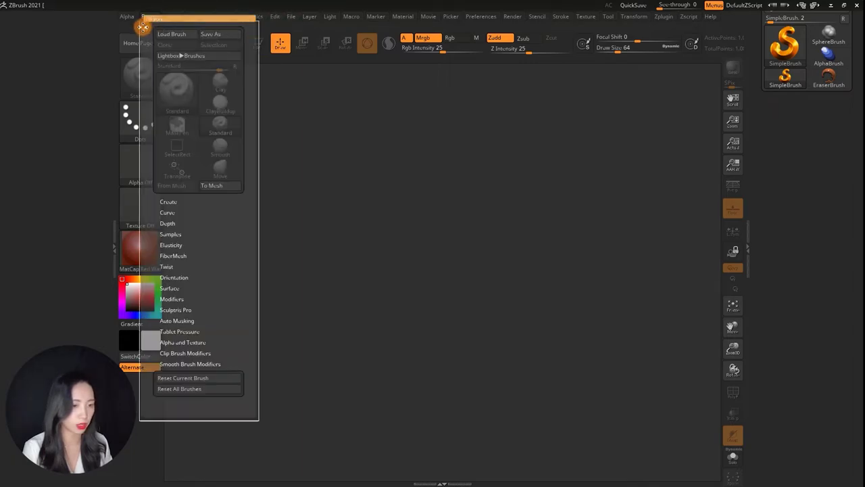
pyautogui.click(146, 25)
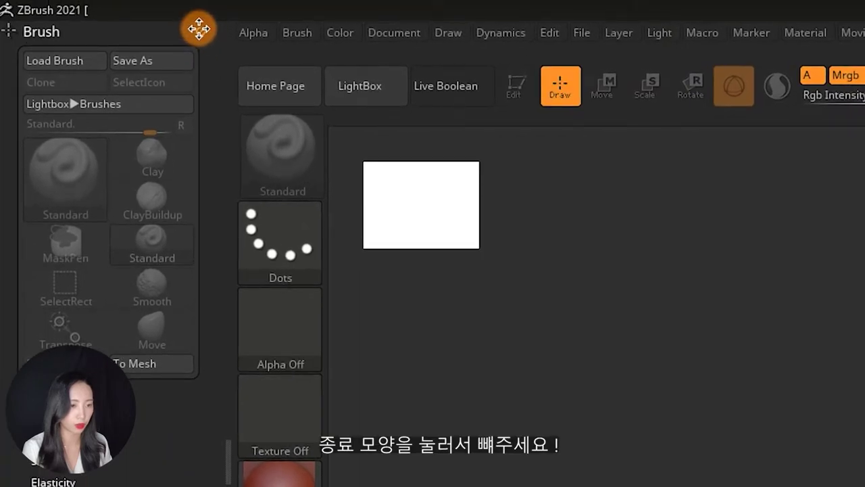
pyautogui.moveTo(197, 28); pyautogui.dragTo(483, 145)
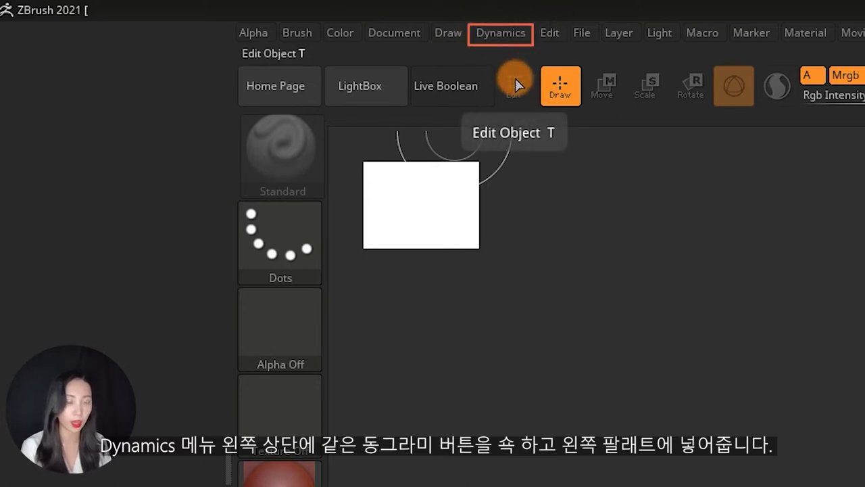
# Dock the Dynamics palette in the left tray alongside the Tool palette.
pyautogui.click(507, 35)
pyautogui.moveTo(484, 57)
pyautogui.mouseDown()
pyautogui.moveTo(132, 149)
pyautogui.moveTo(38, 93)
pyautogui.mouseUp()
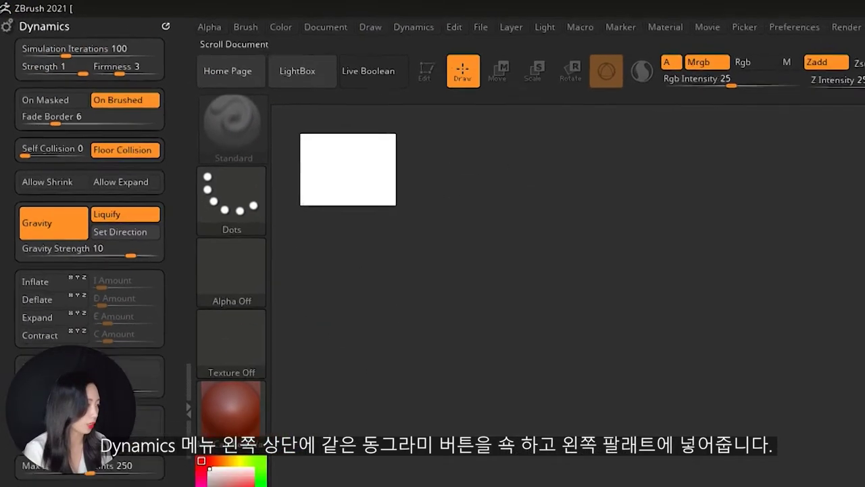
pyautogui.moveTo(785, 146); pyautogui.dragTo(786, 215)
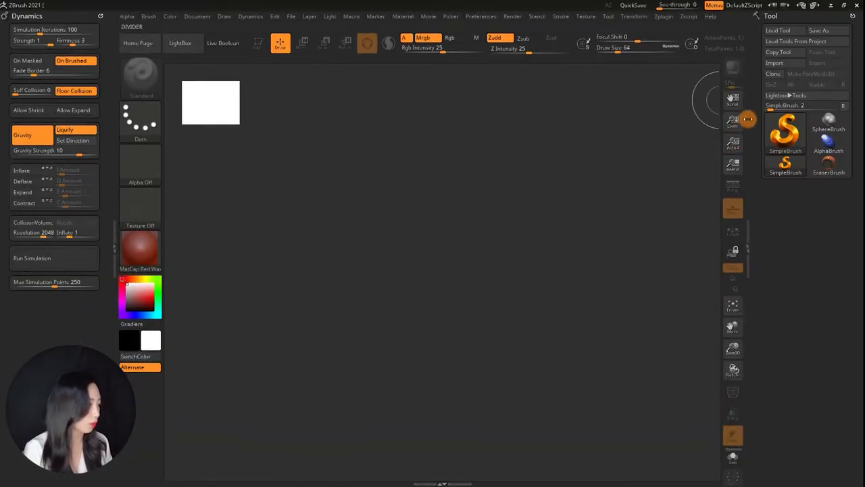
# Draw a Plane3D on the canvas and convert it to the editable PM3D_Plane3D_1 polymesh.
pyautogui.click(782, 135)
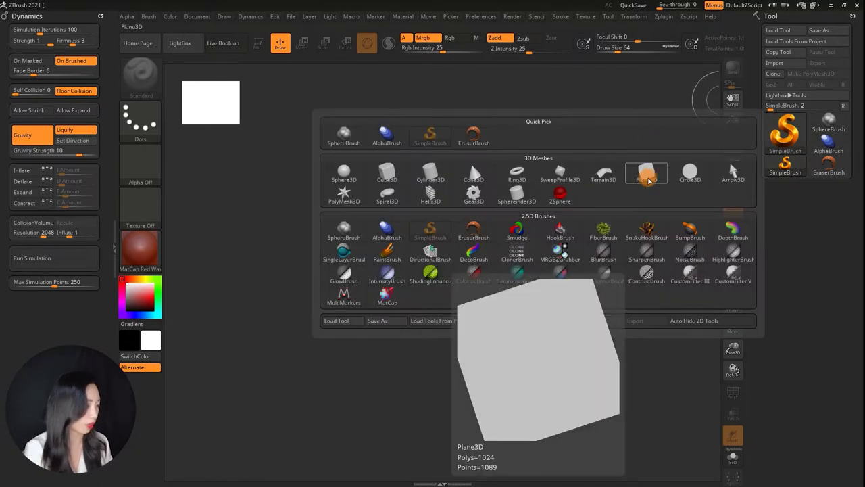
pyautogui.click(649, 177)
pyautogui.moveTo(444, 237); pyautogui.dragTo(444, 313)
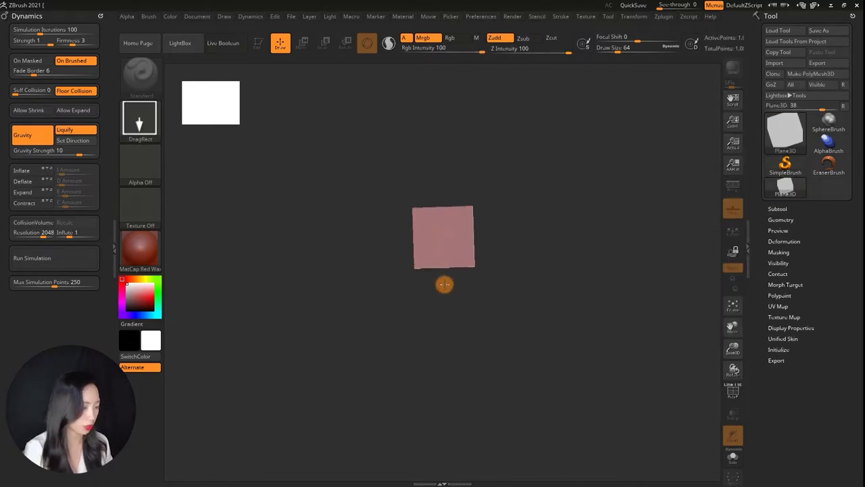
pyautogui.click(259, 42)
pyautogui.click(805, 75)
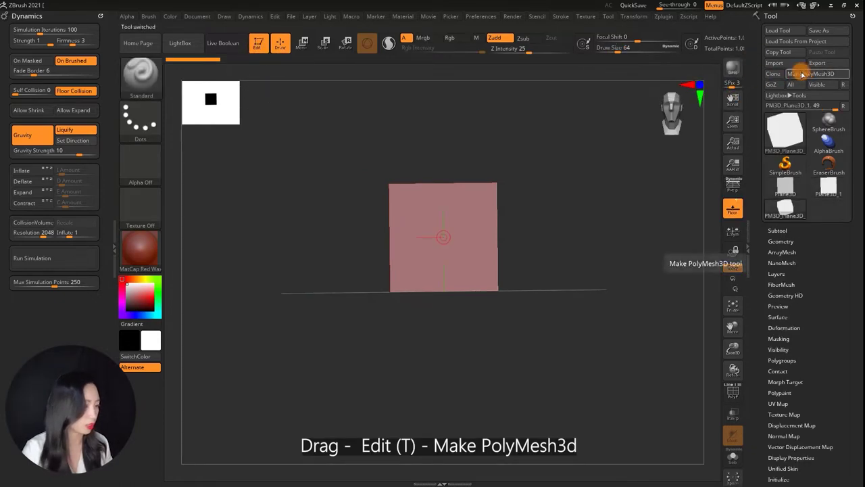
# Apply the SkinShade4 material to the plane and expand Tool > Geometry.
pyautogui.click(145, 262)
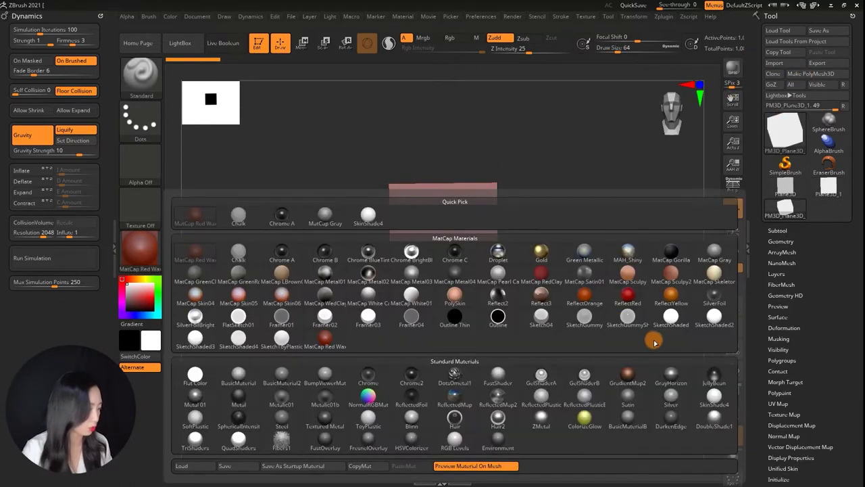
pyautogui.click(714, 399)
pyautogui.moveTo(570, 237)
pyautogui.mouseDown()
pyautogui.moveTo(603, 246)
pyautogui.moveTo(566, 232)
pyautogui.mouseUp()
pyautogui.moveTo(619, 223); pyautogui.dragTo(627, 220)
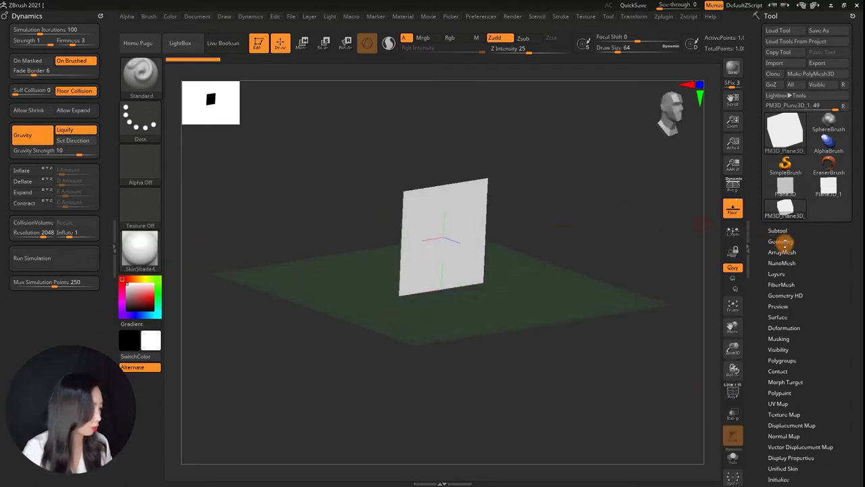
pyautogui.click(781, 242)
pyautogui.moveTo(757, 254); pyautogui.dragTo(757, 141)
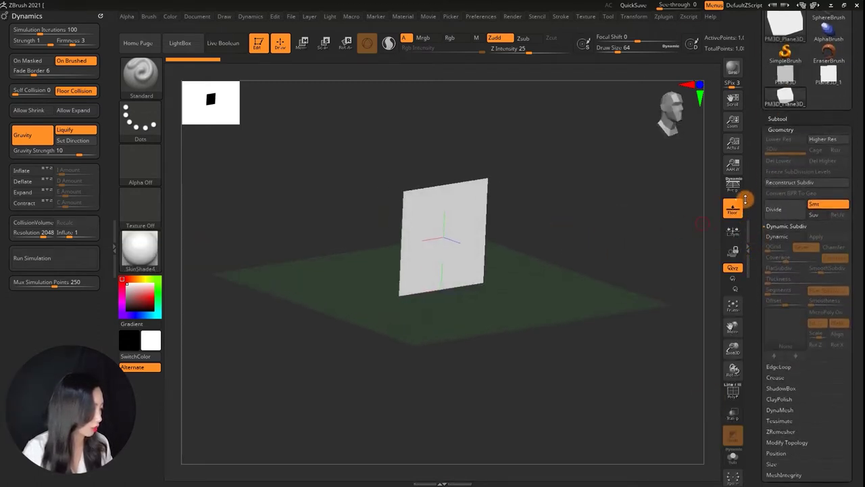
# Enable Dynamic Subdiv on the plane with SmoothSubdiv 0 and Thickness 0.00998.
pyautogui.click(796, 224)
pyautogui.click(797, 224)
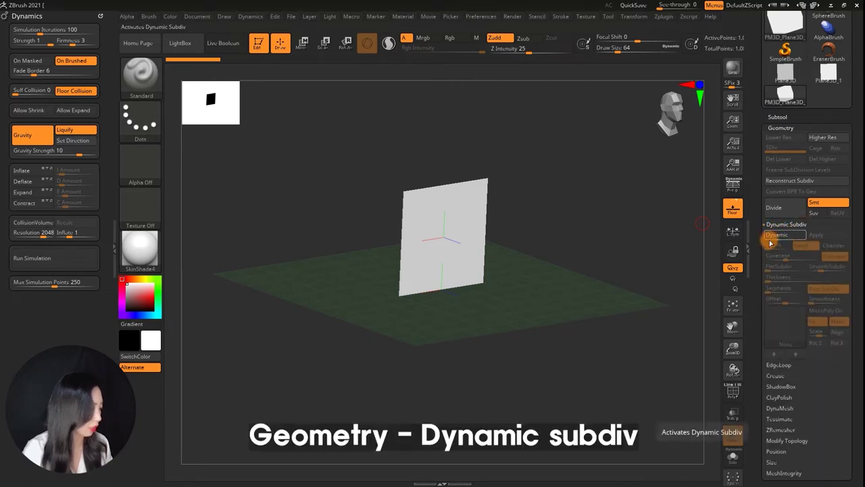
pyautogui.click(776, 236)
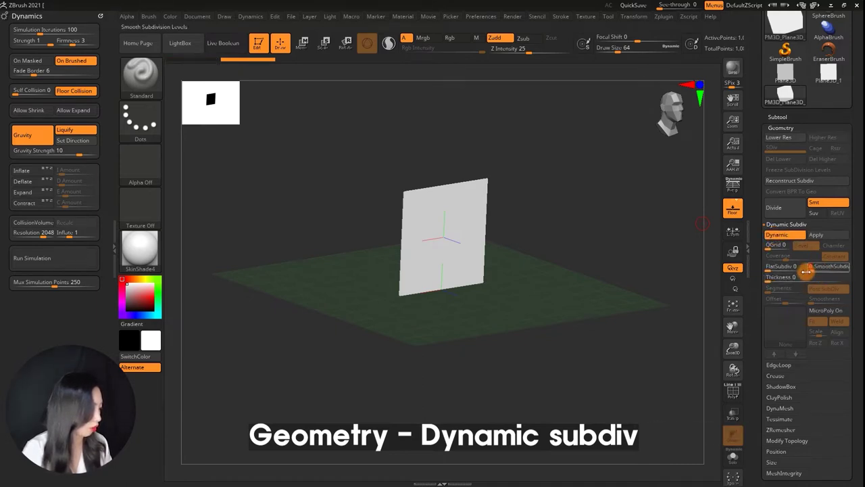
pyautogui.moveTo(819, 270); pyautogui.dragTo(768, 271)
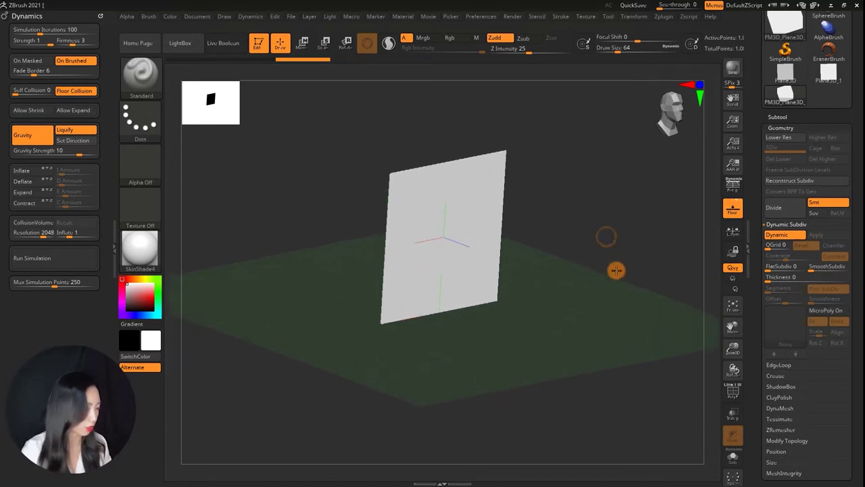
pyautogui.moveTo(617, 253); pyautogui.dragTo(560, 221)
pyautogui.moveTo(791, 279); pyautogui.dragTo(641, 264)
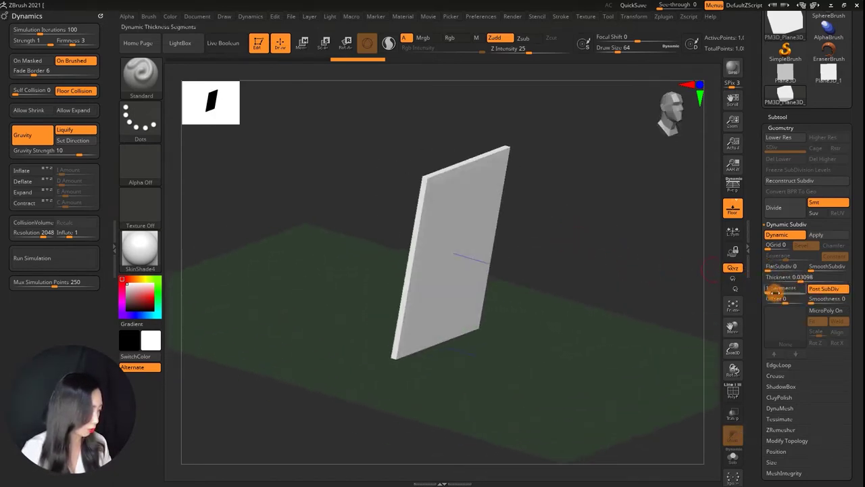
pyautogui.moveTo(797, 278); pyautogui.dragTo(789, 277)
pyautogui.moveTo(666, 278)
pyautogui.mouseDown()
pyautogui.moveTo(603, 272)
pyautogui.moveTo(563, 247)
pyautogui.moveTo(556, 255)
pyautogui.moveTo(572, 232)
pyautogui.moveTo(561, 225)
pyautogui.mouseUp()
pyautogui.moveTo(617, 236)
pyautogui.mouseDown()
pyautogui.moveTo(604, 225)
pyautogui.moveTo(584, 242)
pyautogui.mouseUp()
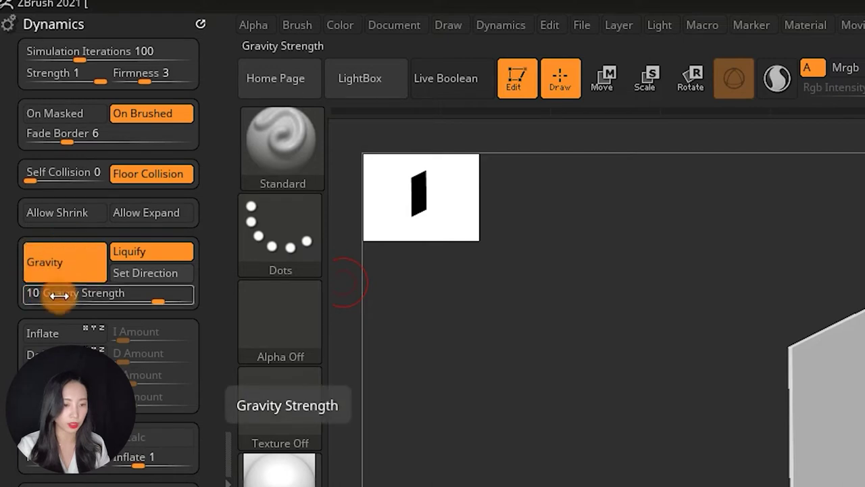
# Keep Dynamics Gravity Strength at 10 and switch Liquify off.
pyautogui.click(71, 308)
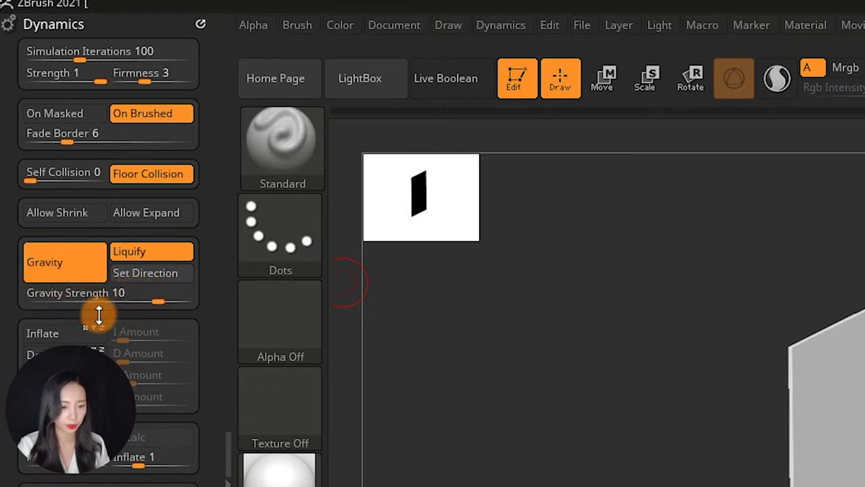
pyautogui.press('Return')
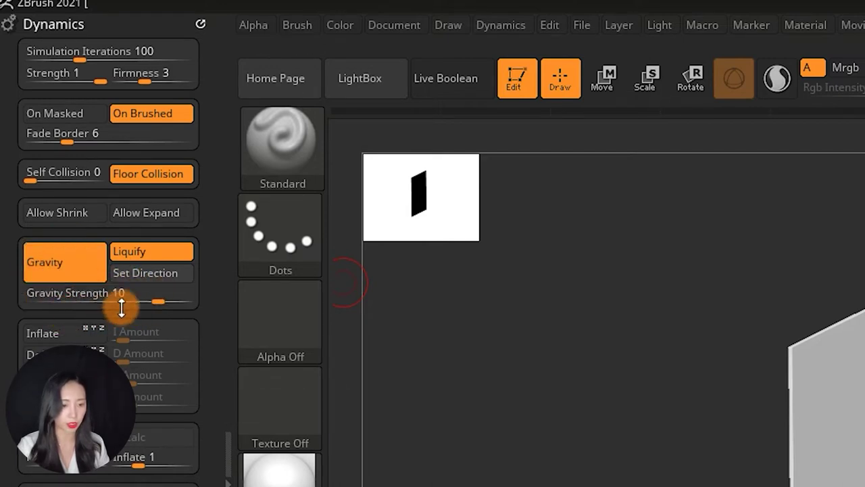
pyautogui.click(154, 304)
pyautogui.press('Return')
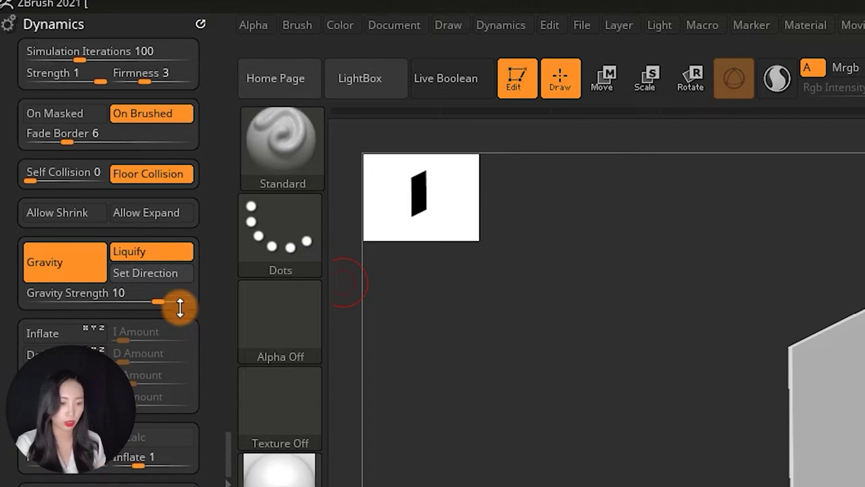
pyautogui.click(97, 293)
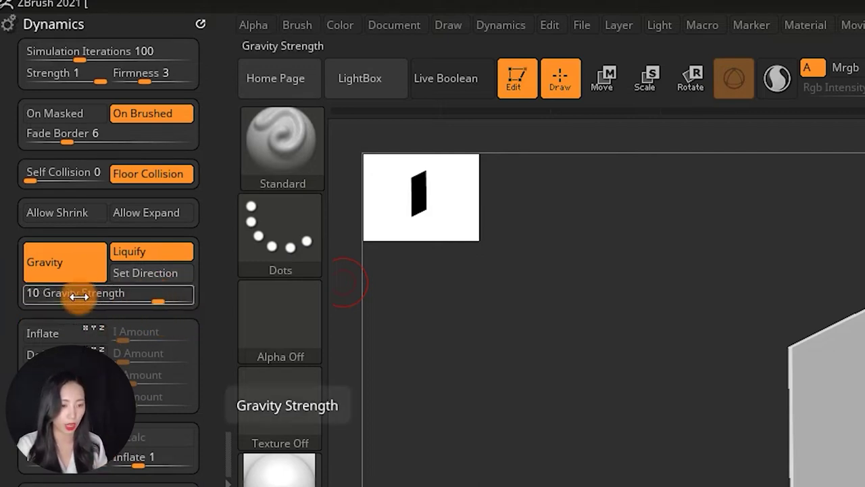
pyautogui.click(132, 251)
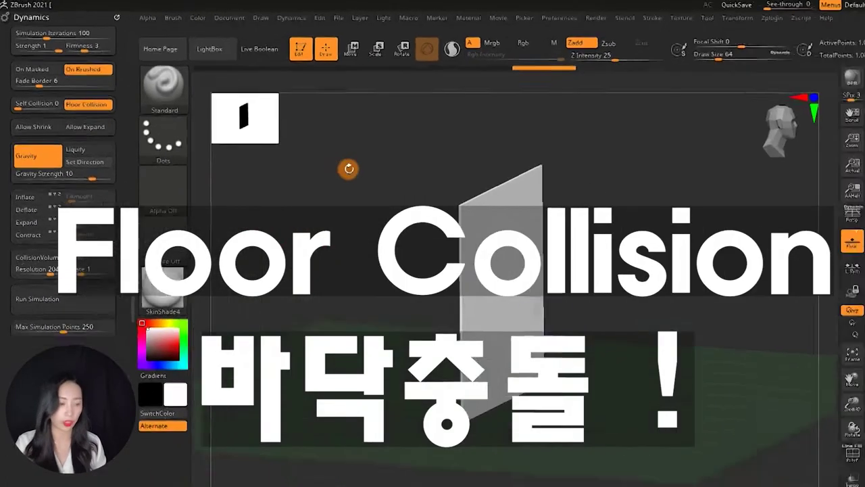
pyautogui.moveTo(405, 323); pyautogui.dragTo(380, 330)
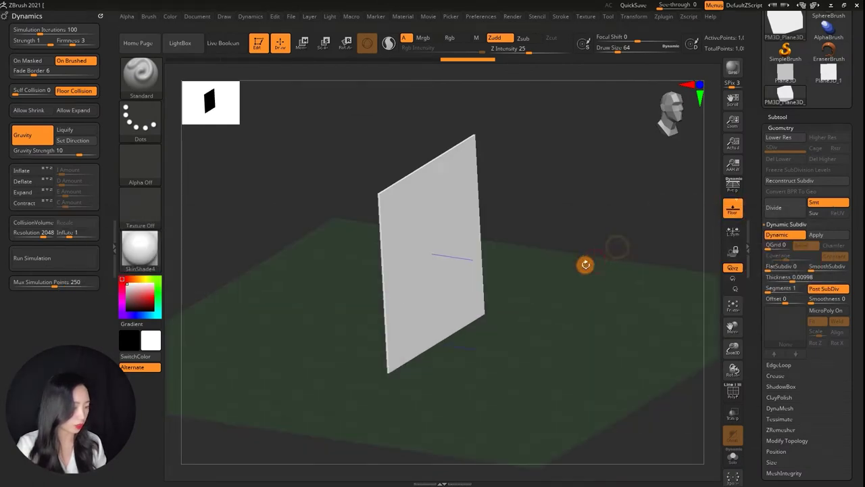
pyautogui.moveTo(604, 251); pyautogui.dragTo(584, 228)
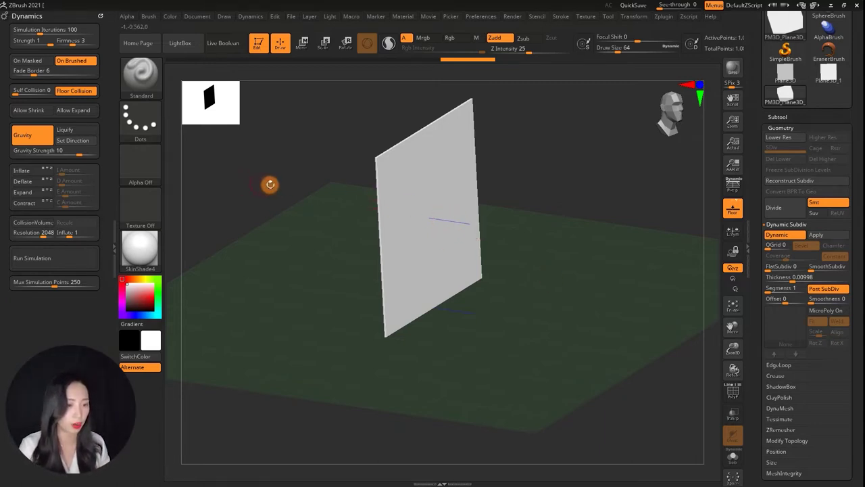
pyautogui.moveTo(263, 182); pyautogui.dragTo(274, 185)
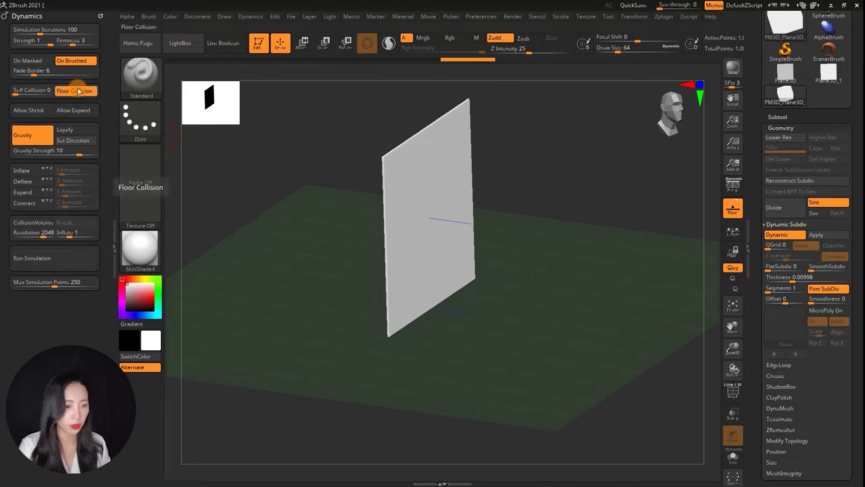
pyautogui.click(57, 259)
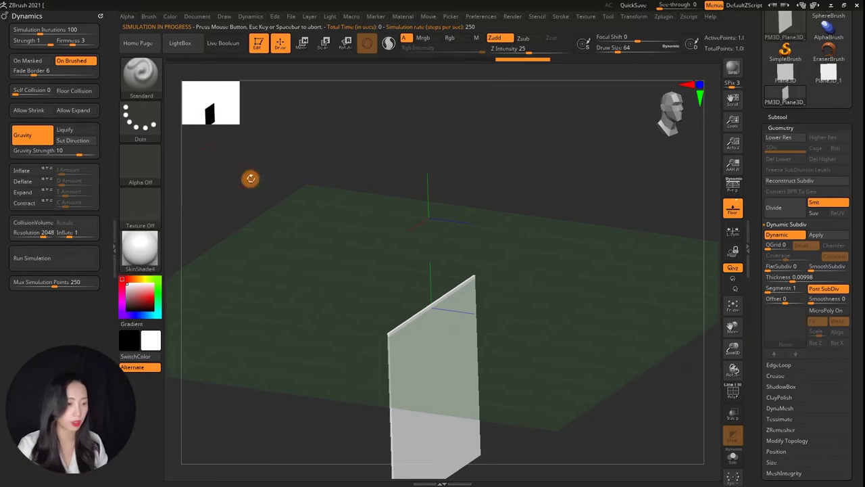
pyautogui.click(76, 90)
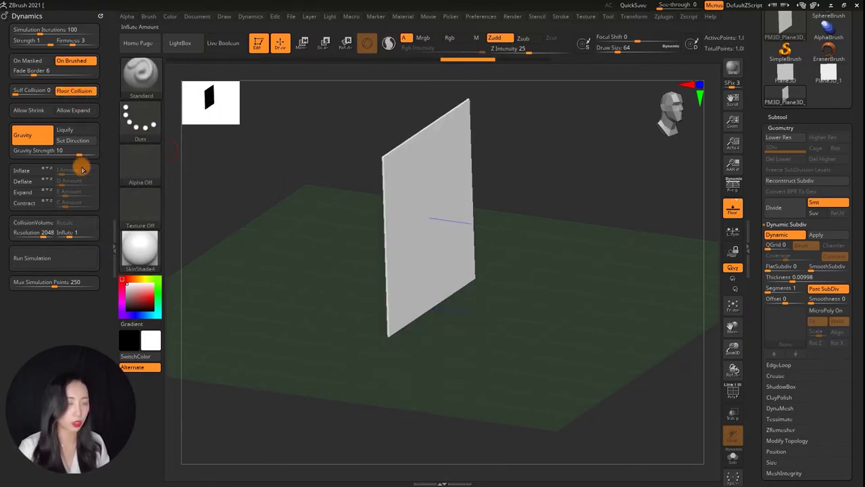
pyautogui.click(63, 257)
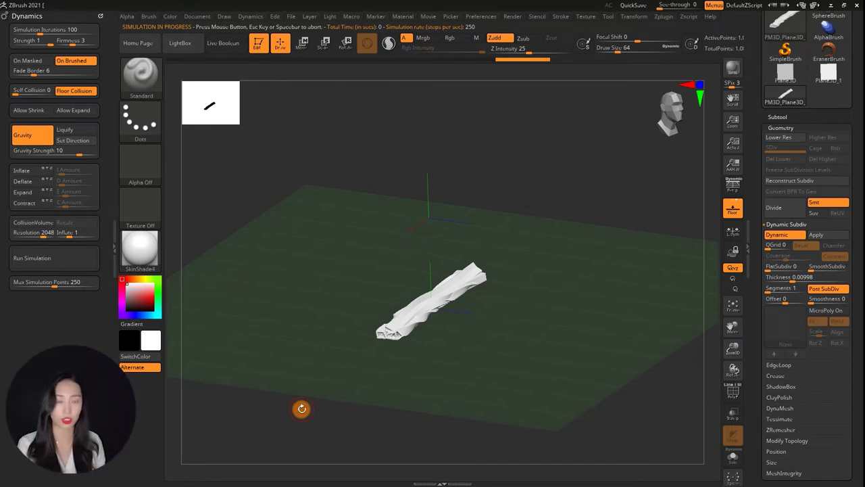
pyautogui.hotkey('ctrl', 'z')
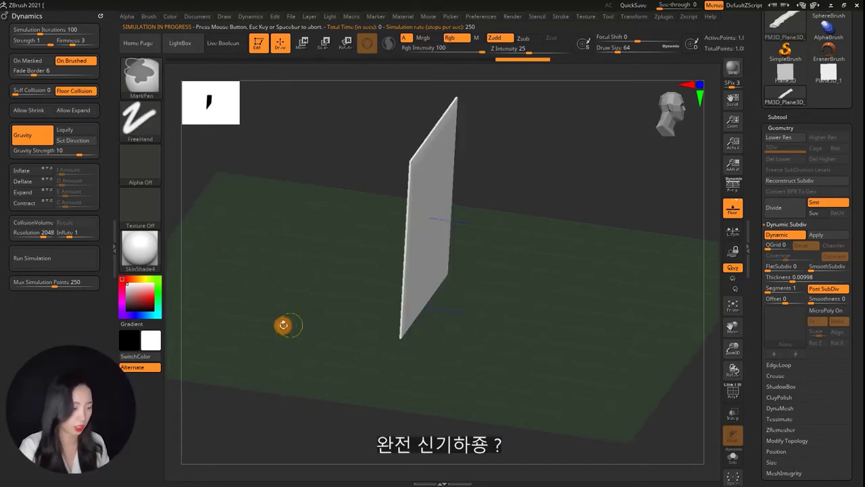
pyautogui.keyDown('alt'); pyautogui.moveTo(281, 233); pyautogui.dragTo(279, 257); pyautogui.keyUp('alt')
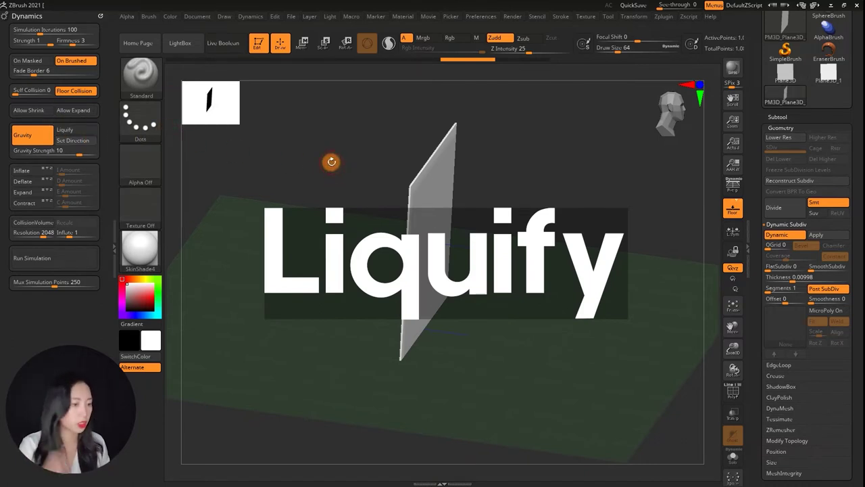
# Rotate the plane with the R gizmo from upright to lying flat.
pyautogui.moveTo(331, 161); pyautogui.dragTo(290, 180)
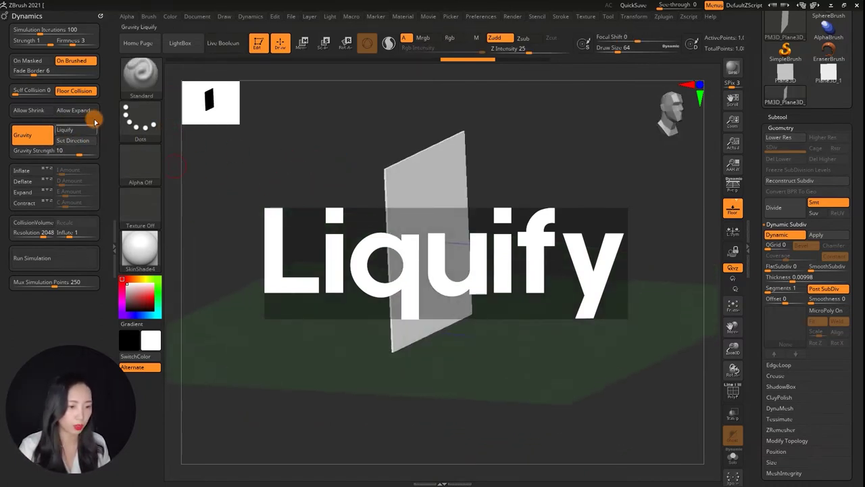
pyautogui.keyDown('shift'); pyautogui.moveTo(300, 202); pyautogui.dragTo(296, 212); pyautogui.keyUp('shift')
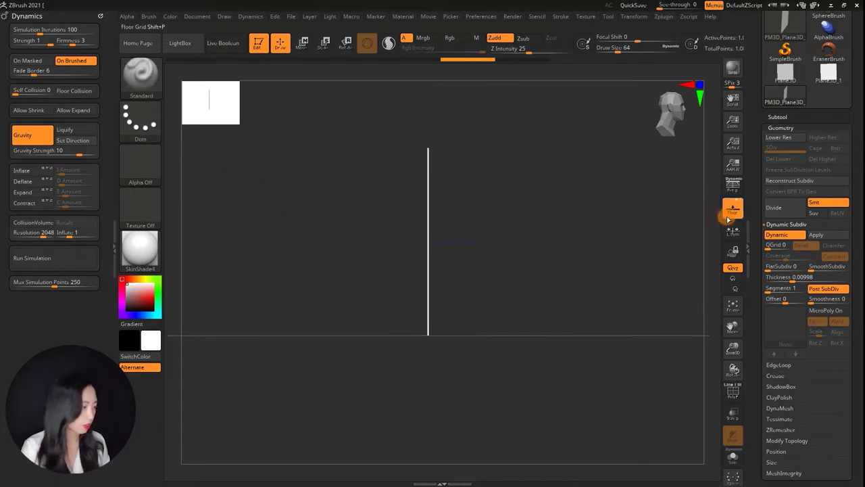
pyautogui.press('r')
pyautogui.moveTo(467, 252); pyautogui.dragTo(446, 177)
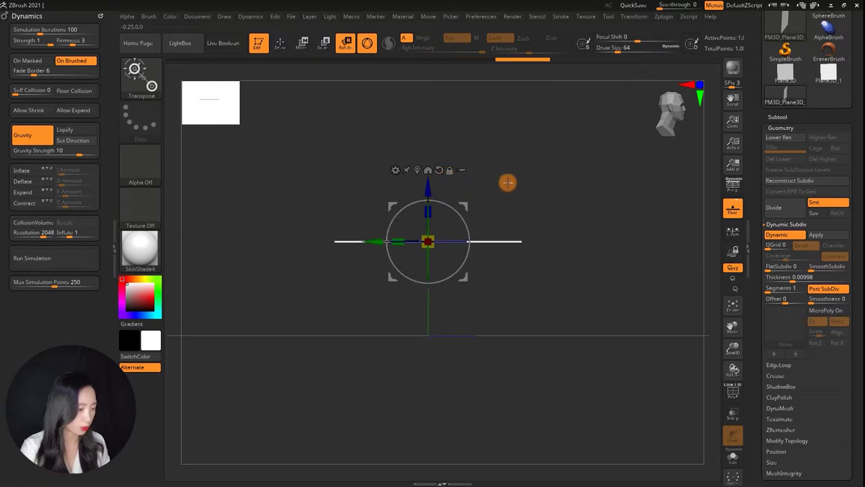
pyautogui.moveTo(528, 185); pyautogui.dragTo(543, 204)
pyautogui.moveTo(514, 211)
pyautogui.mouseDown()
pyautogui.moveTo(537, 205)
pyautogui.moveTo(546, 182)
pyautogui.moveTo(528, 226)
pyautogui.moveTo(548, 203)
pyautogui.mouseUp()
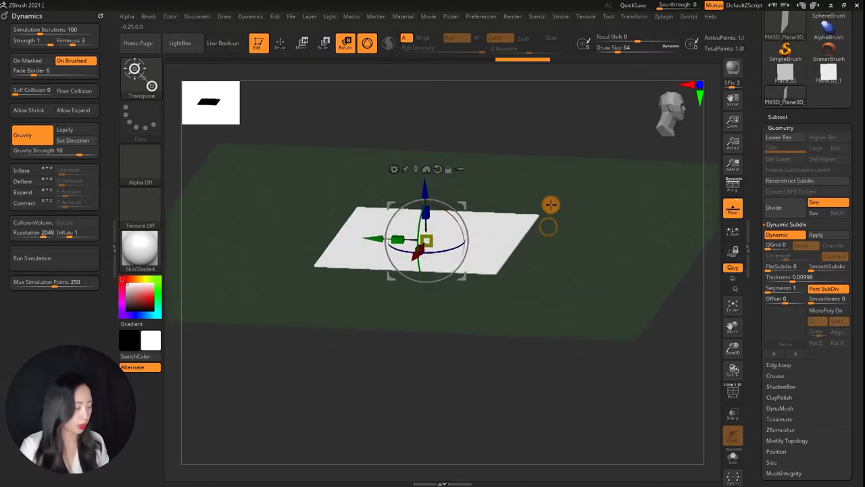
# Hide the Floor grid, enable Liquify and run the cloth simulation.
pyautogui.click(733, 215)
pyautogui.moveTo(599, 190); pyautogui.dragTo(599, 193)
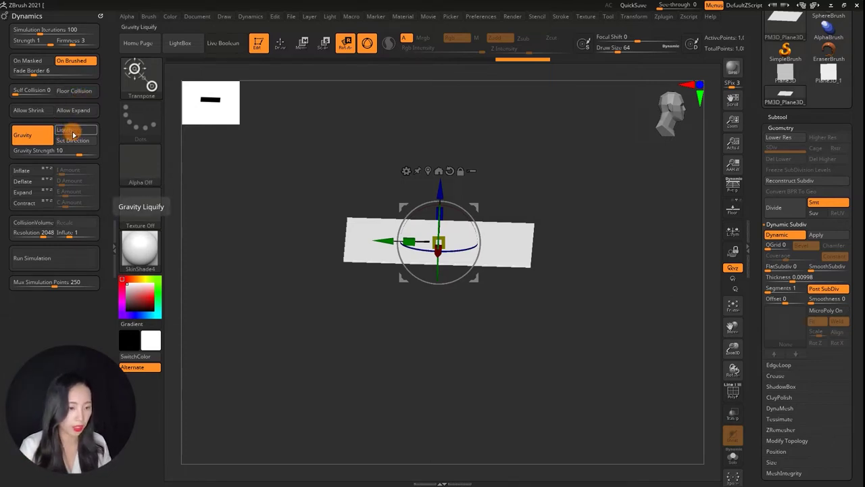
pyautogui.click(67, 131)
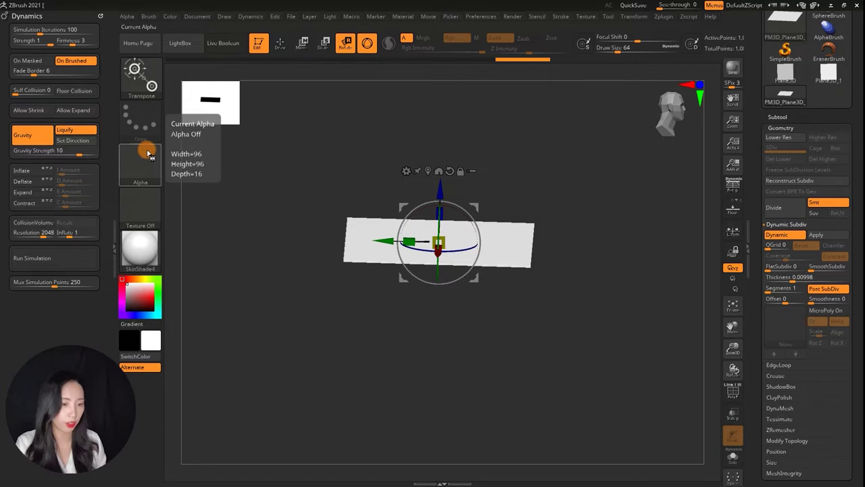
pyautogui.click(34, 262)
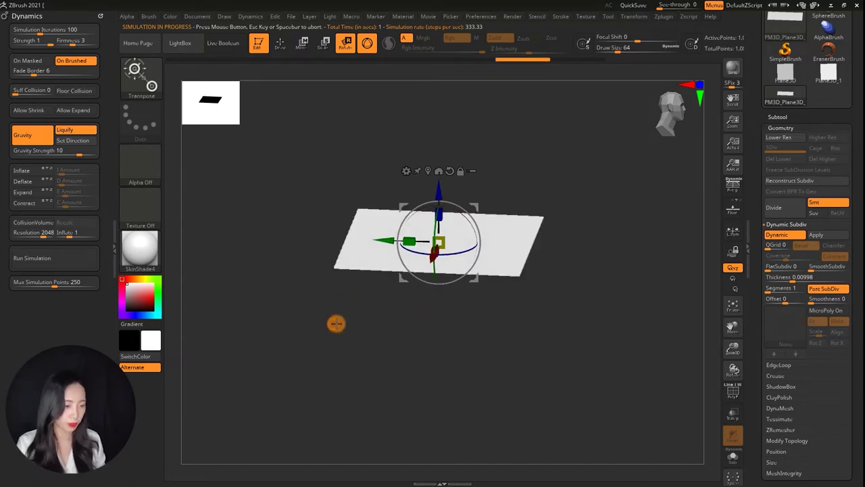
# Select the Move brush from the brush library and enlarge its draw size.
pyautogui.click(140, 76)
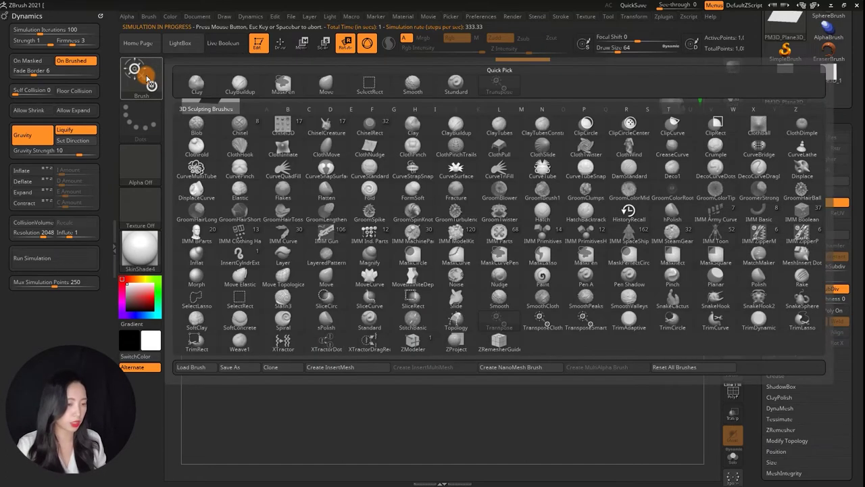
pyautogui.click(178, 81)
pyautogui.click(146, 78)
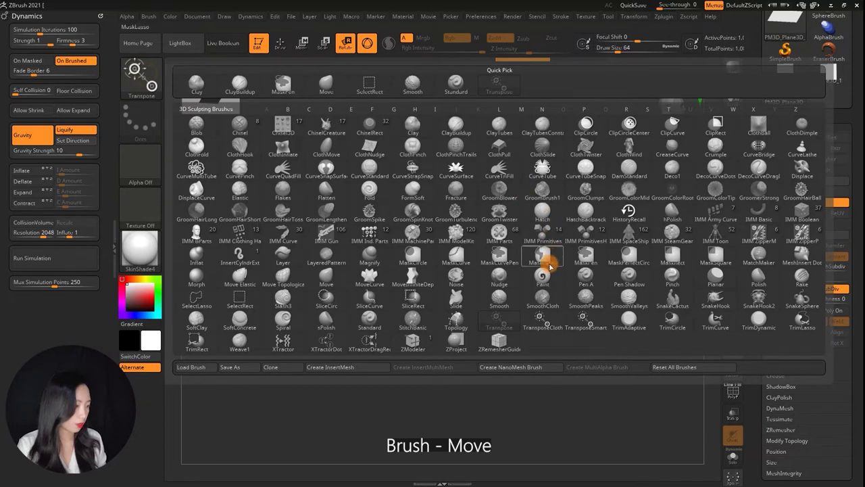
pyautogui.click(323, 276)
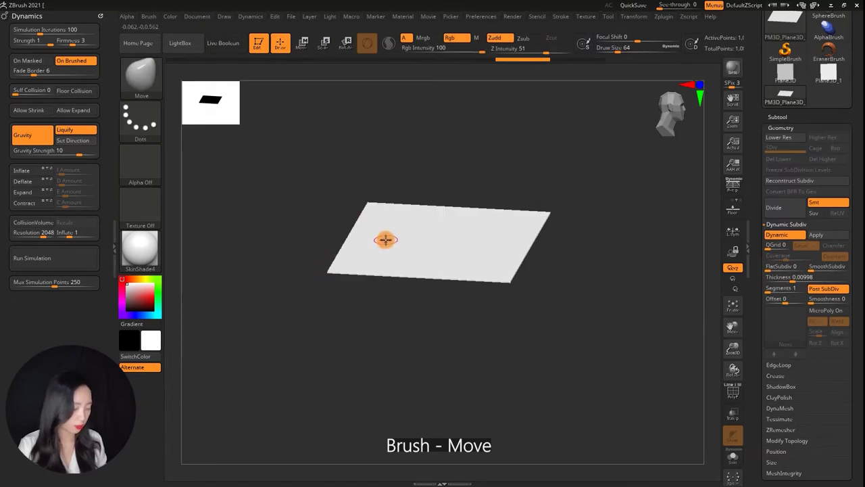
pyautogui.press(']')
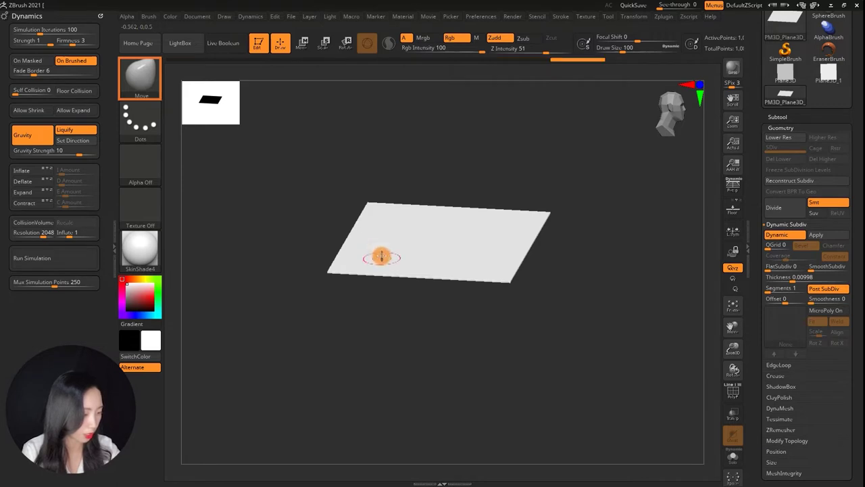
# Pull a small bump up on the plane with the Move brush.
pyautogui.moveTo(580, 261); pyautogui.dragTo(584, 256)
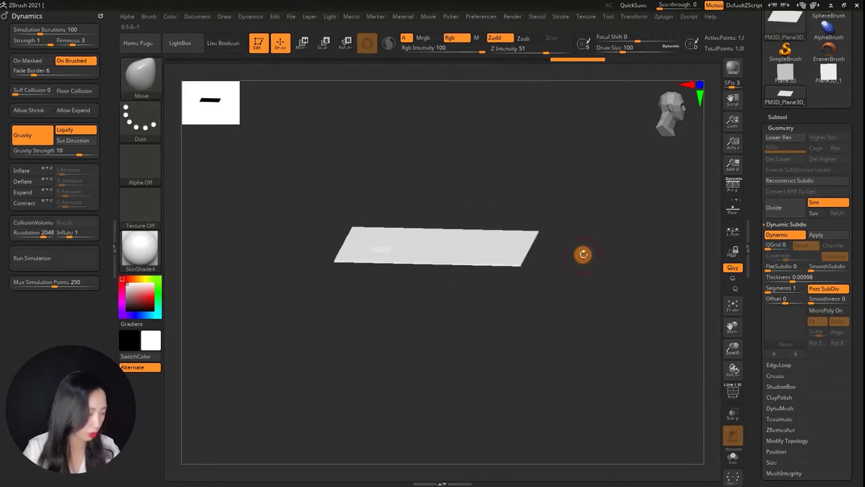
pyautogui.moveTo(546, 192); pyautogui.dragTo(383, 247)
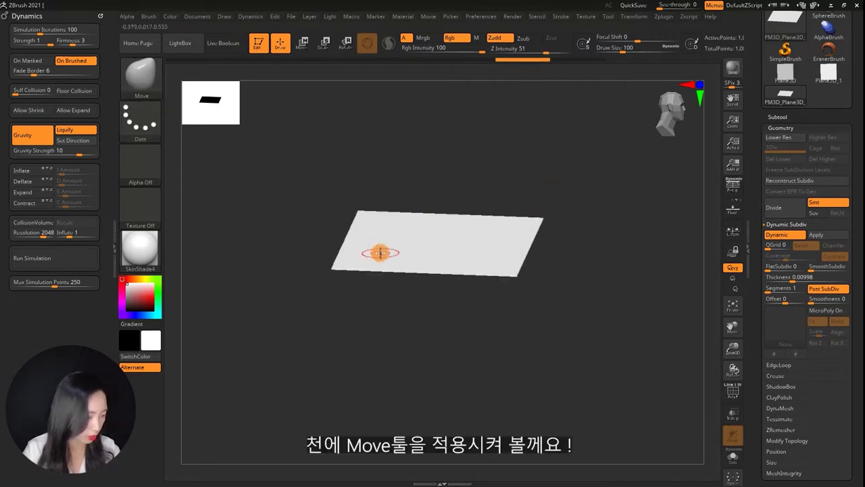
pyautogui.moveTo(584, 184); pyautogui.dragTo(583, 189)
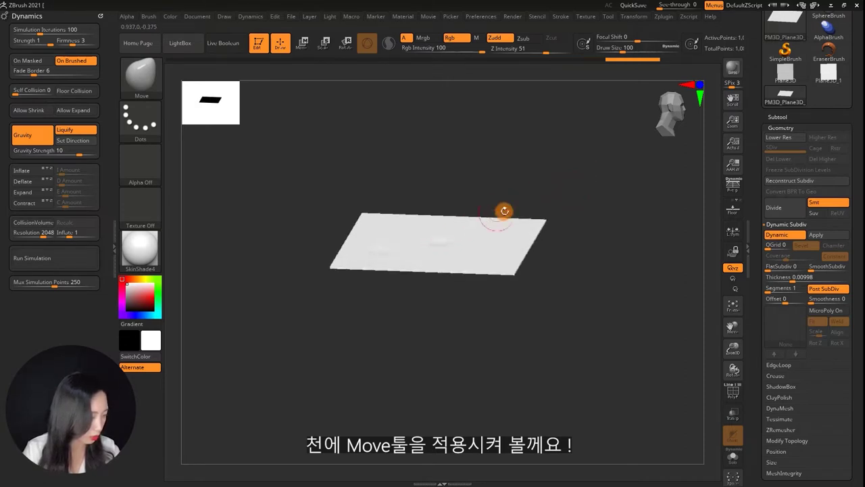
pyautogui.moveTo(583, 244)
pyautogui.mouseDown()
pyautogui.moveTo(553, 272)
pyautogui.moveTo(567, 269)
pyautogui.moveTo(581, 226)
pyautogui.moveTo(582, 178)
pyautogui.moveTo(574, 236)
pyautogui.moveTo(567, 199)
pyautogui.moveTo(550, 208)
pyautogui.moveTo(548, 198)
pyautogui.mouseUp()
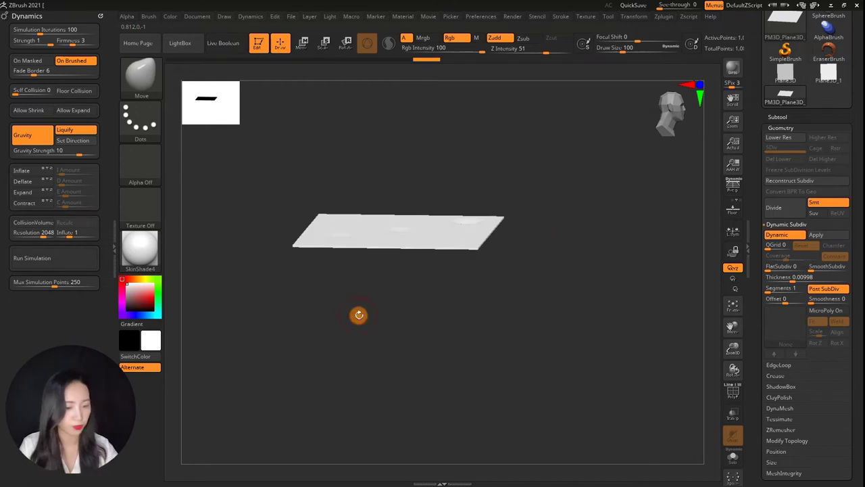
# Run a test cloth simulation, then undo back to the flat plane.
pyautogui.moveTo(359, 315); pyautogui.dragTo(338, 303)
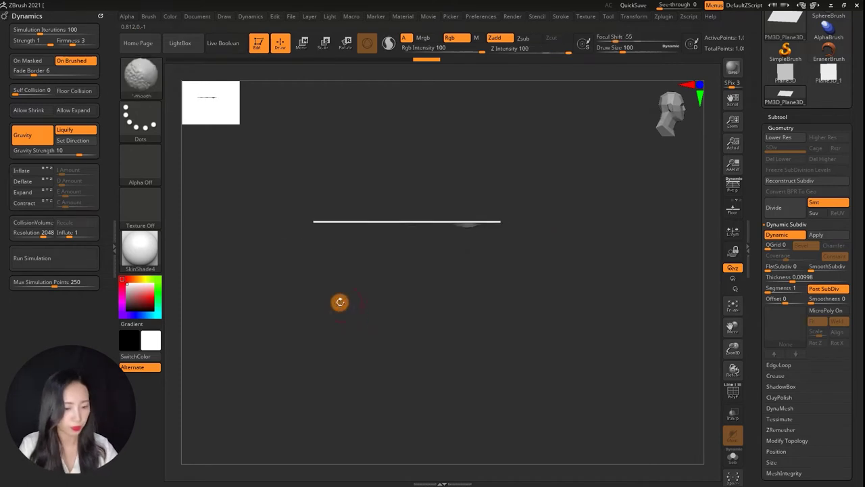
pyautogui.click(46, 260)
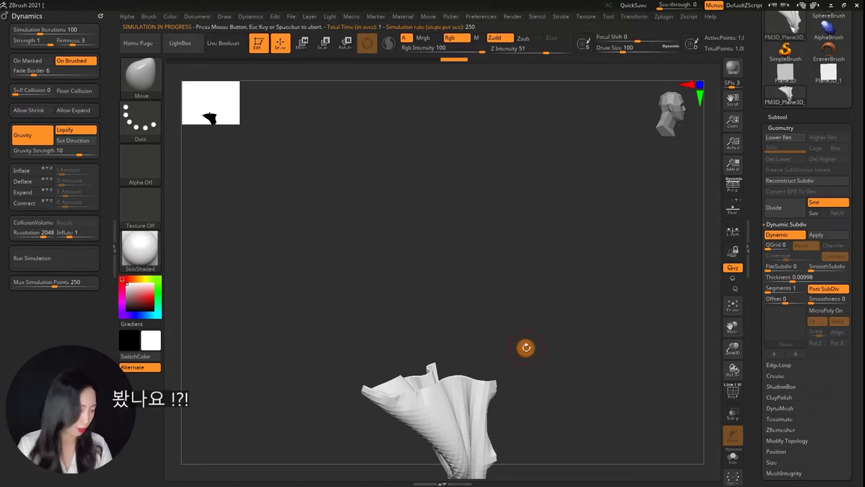
pyautogui.hotkey('ctrl', 'z')
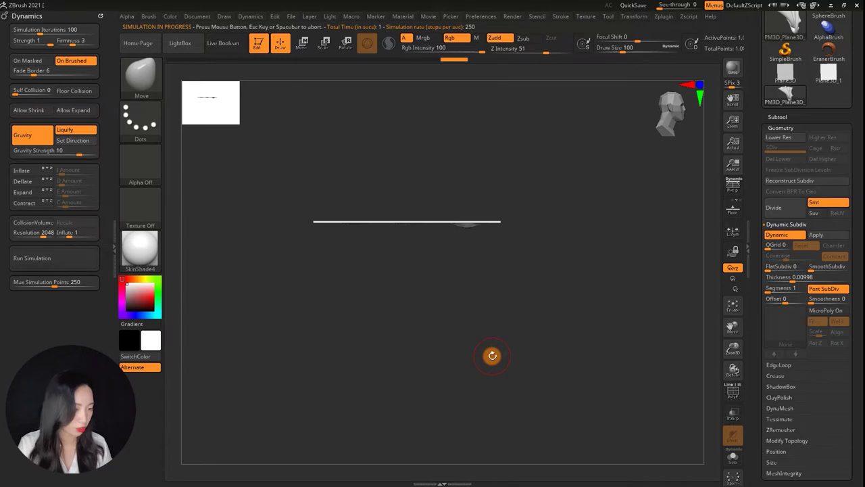
# Set Gravity Strength to 2.23204, rerun and stop the simulation, then undo to flat.
pyautogui.moveTo(84, 154); pyautogui.dragTo(72, 153)
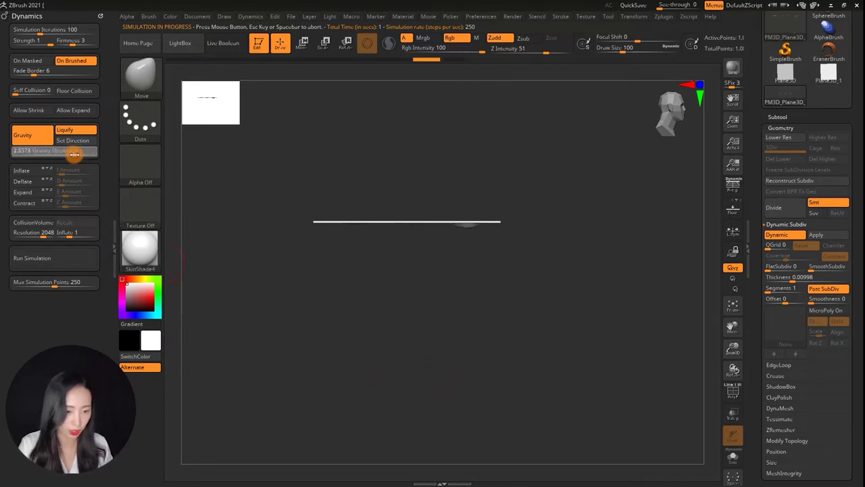
pyautogui.moveTo(71, 154); pyautogui.dragTo(76, 153)
pyautogui.click(58, 258)
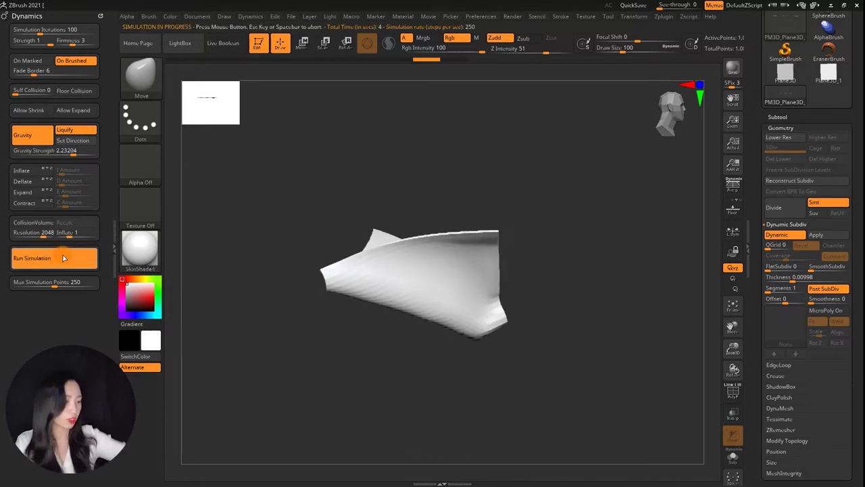
pyautogui.click(63, 257)
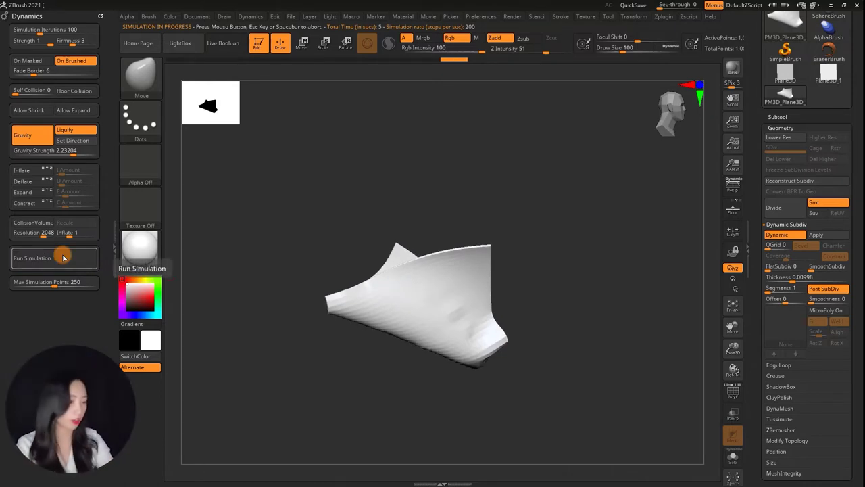
pyautogui.hotkey('ctrl', 'z')
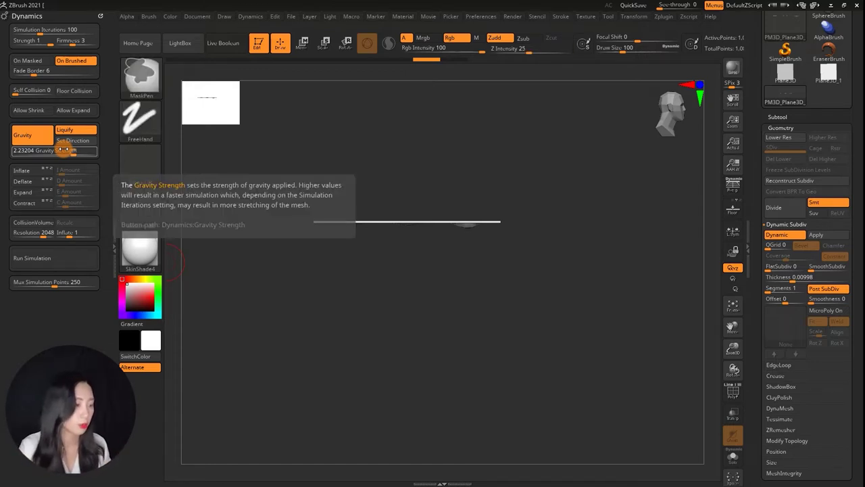
# Raise a small bump on the plane's left side, then set Gravity Strength to 4 and run the simulation.
pyautogui.press('Return')
pyautogui.moveTo(423, 267); pyautogui.dragTo(421, 284)
pyautogui.press('space')
pyautogui.moveTo(377, 230); pyautogui.dragTo(424, 242)
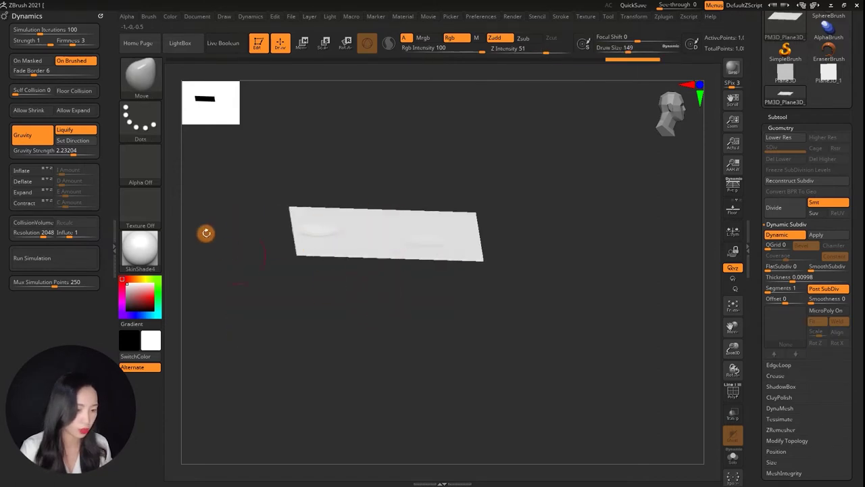
pyautogui.click(63, 152)
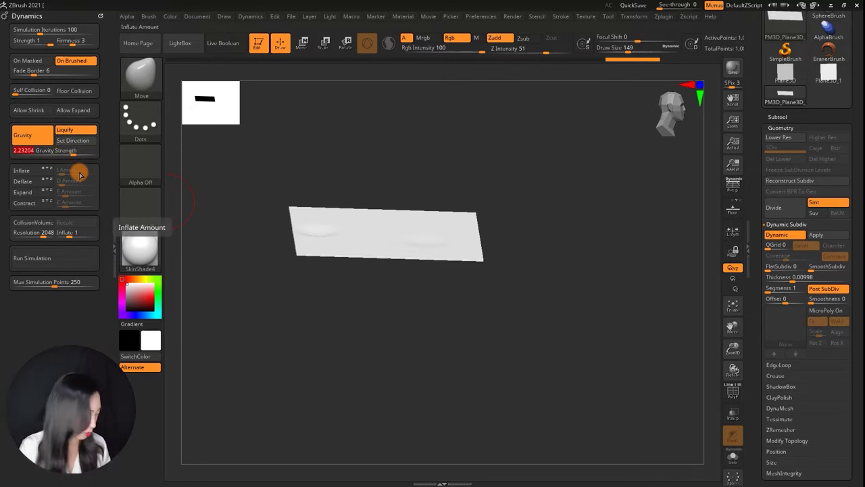
pyautogui.click(60, 259)
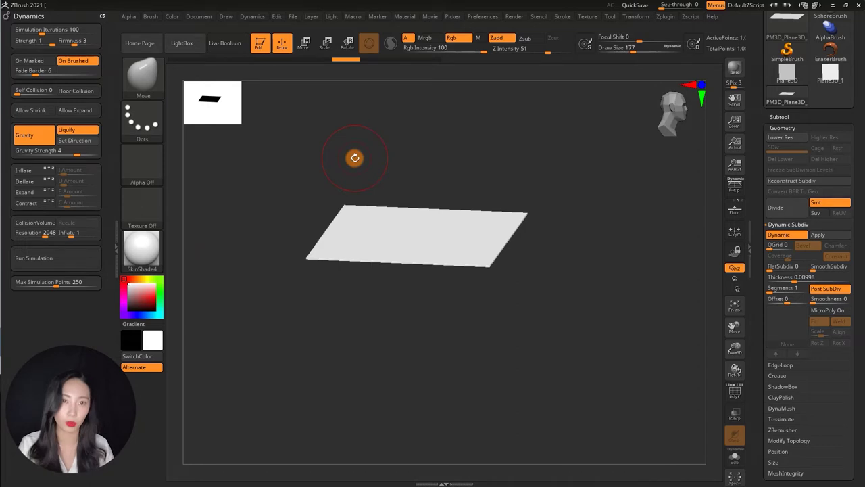
# Mask the plane's lower-left and top-left corners.
pyautogui.moveTo(527, 282); pyautogui.dragTo(531, 293)
pyautogui.press('ctrl')
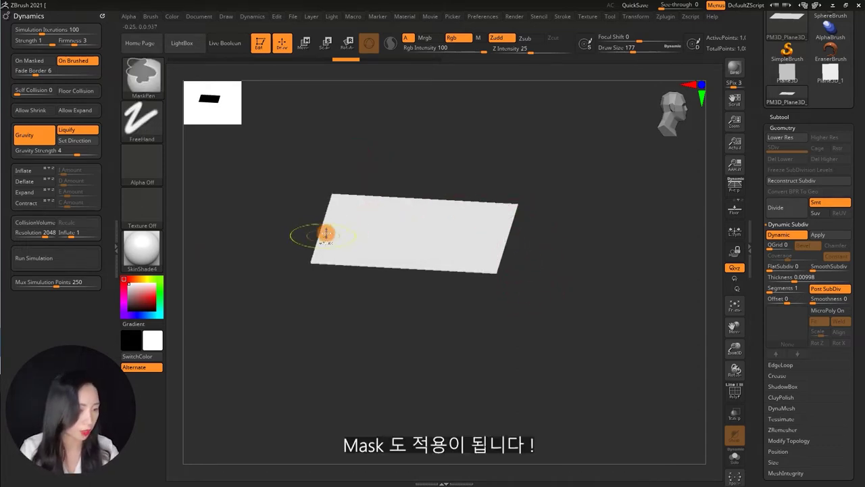
pyautogui.keyDown('ctrl'); pyautogui.moveTo(339, 237); pyautogui.dragTo(319, 254); pyautogui.keyUp('ctrl')
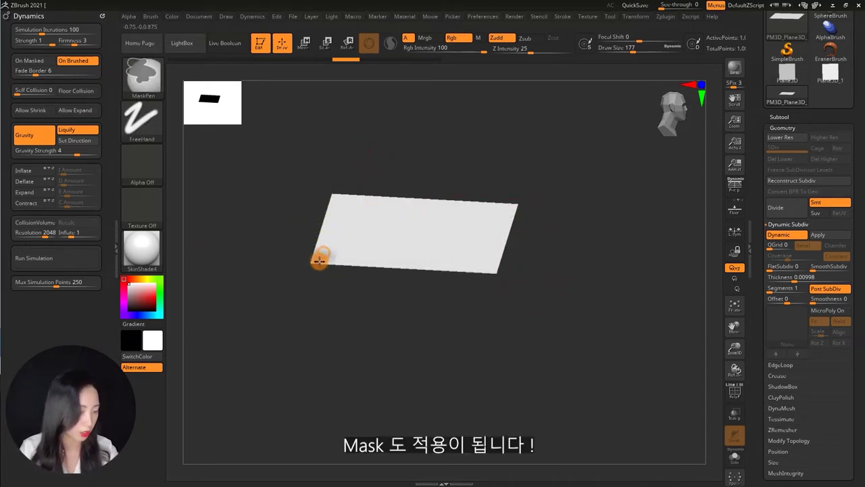
pyautogui.keyDown('ctrl'); pyautogui.click(334, 192); pyautogui.keyUp('ctrl')
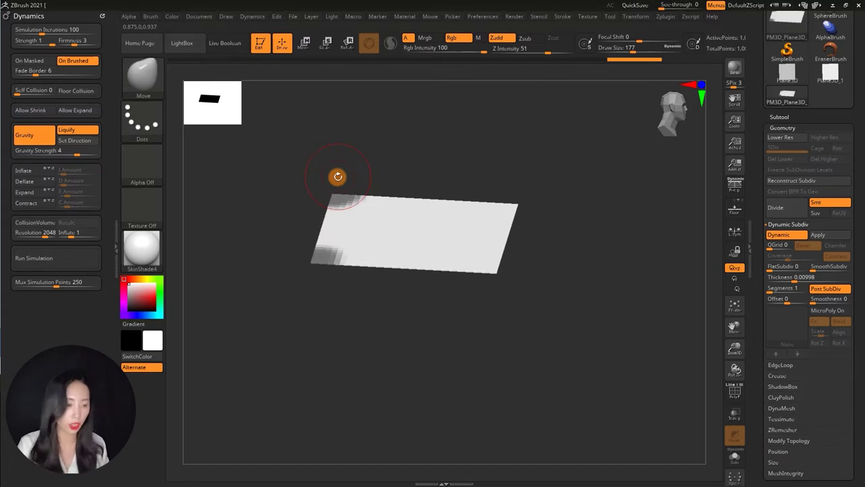
# Simulate the cloth hanging from the masked corners, then undo and enlarge the brush.
pyautogui.click(78, 262)
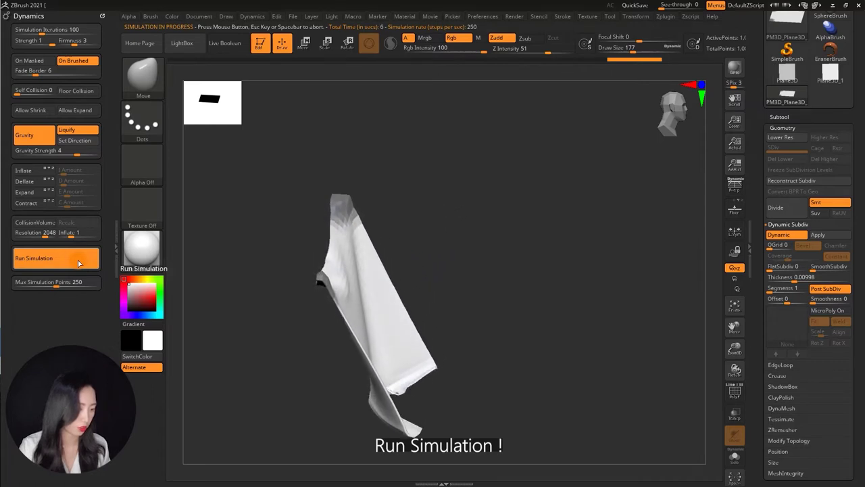
pyautogui.moveTo(260, 321)
pyautogui.mouseDown()
pyautogui.moveTo(501, 267)
pyautogui.moveTo(521, 288)
pyautogui.mouseUp()
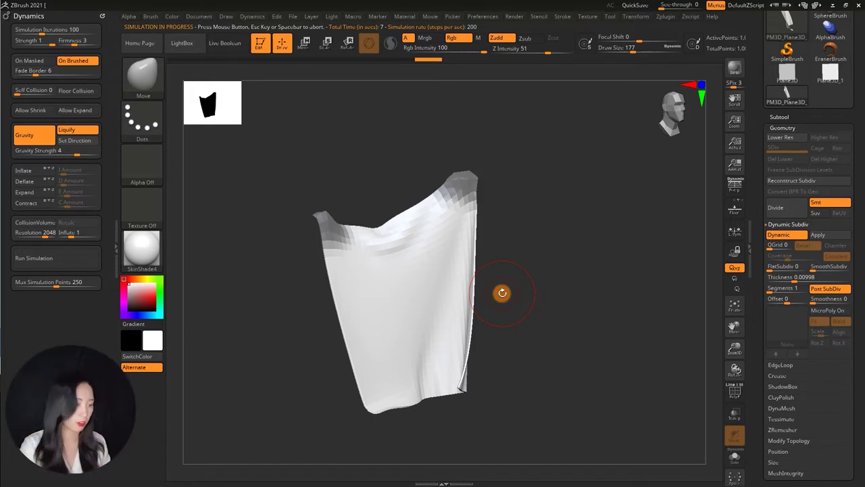
pyautogui.hotkey('ctrl', 'z')
pyautogui.press('space')
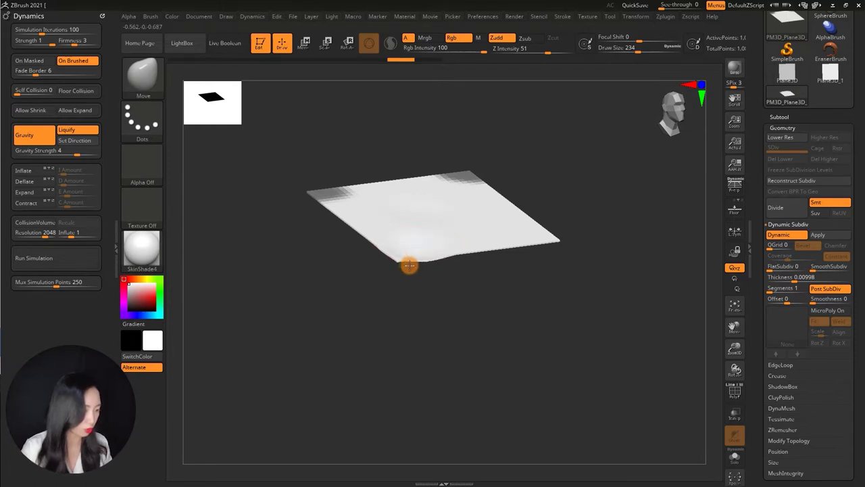
# Run the gravity simulation, watch the cloth fall and fold, then revert it to flat.
pyautogui.moveTo(469, 219); pyautogui.dragTo(469, 230)
pyautogui.moveTo(450, 329); pyautogui.dragTo(439, 336)
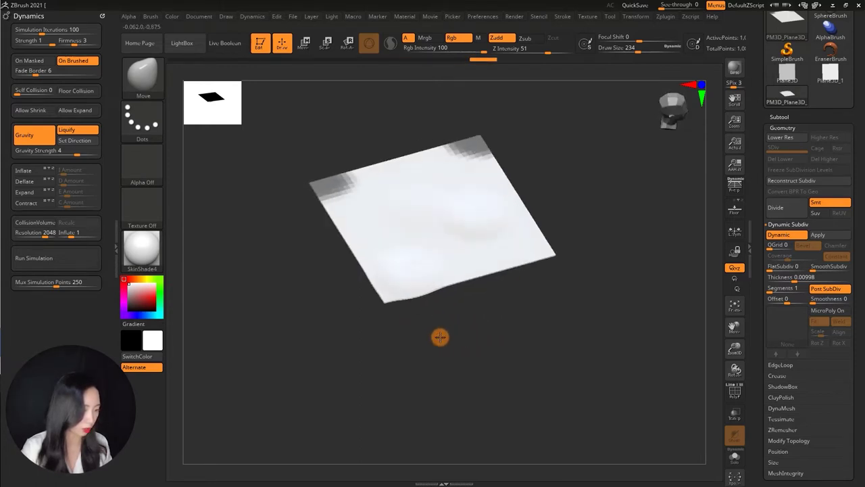
pyautogui.click(95, 260)
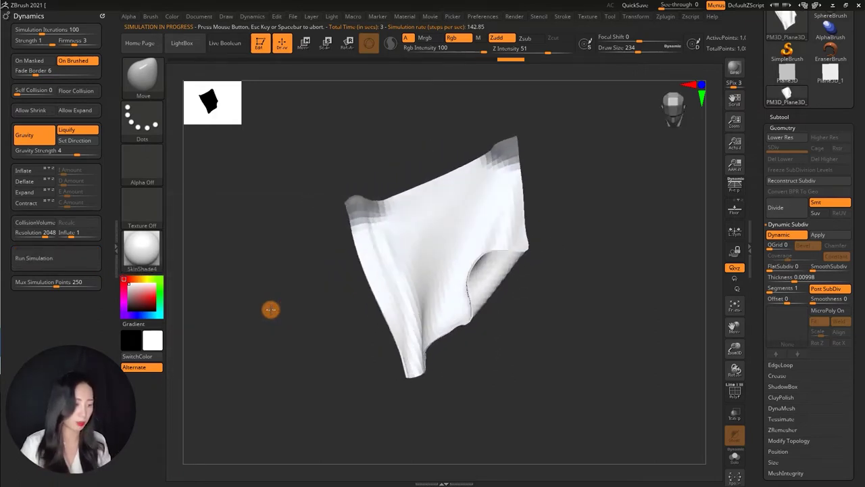
pyautogui.moveTo(270, 308); pyautogui.dragTo(279, 248)
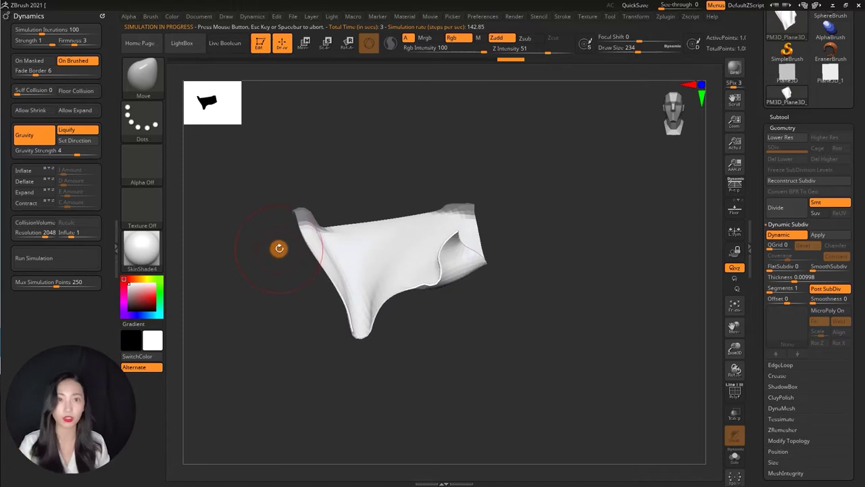
pyautogui.moveTo(284, 259); pyautogui.dragTo(280, 274)
pyautogui.press('ctrl')
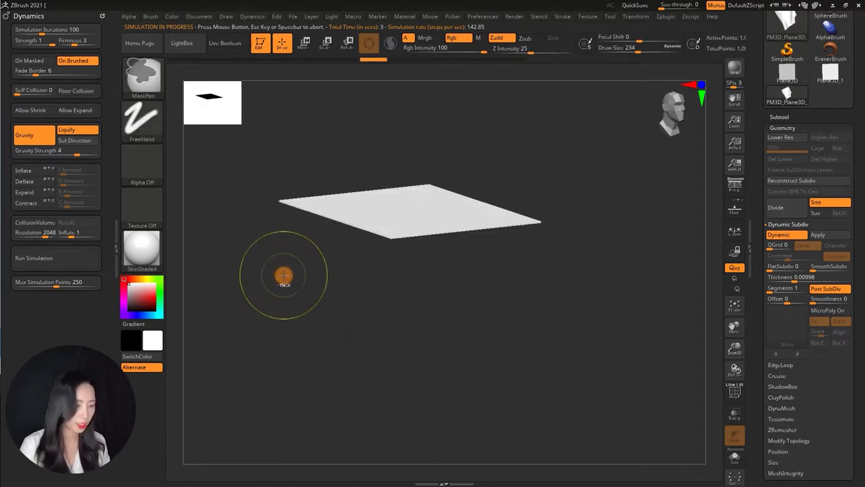
pyautogui.keyDown('shift'); pyautogui.moveTo(280, 275); pyautogui.dragTo(269, 220); pyautogui.keyUp('shift')
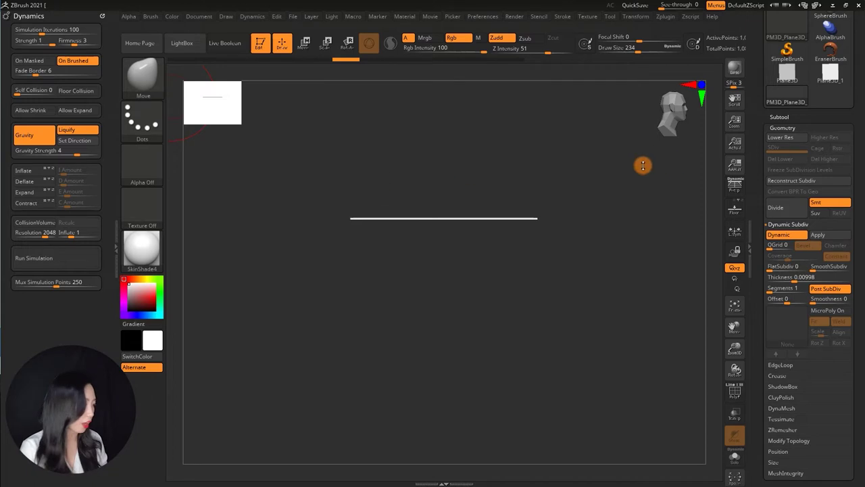
# Turn on the floor grid and append a Sphere3D as a new subtool.
pyautogui.moveTo(560, 191)
pyautogui.mouseDown()
pyautogui.moveTo(558, 201)
pyautogui.moveTo(610, 203)
pyautogui.mouseUp()
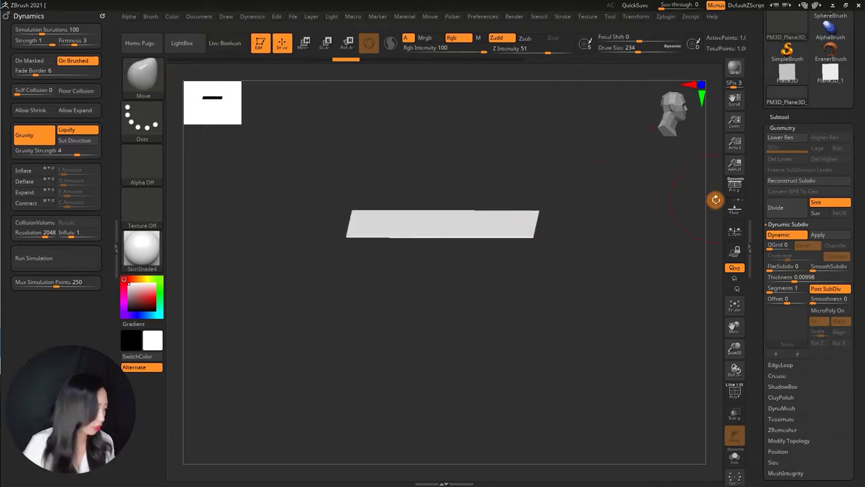
pyautogui.click(739, 206)
pyautogui.moveTo(564, 149)
pyautogui.mouseDown()
pyautogui.moveTo(561, 141)
pyautogui.moveTo(593, 181)
pyautogui.mouseUp()
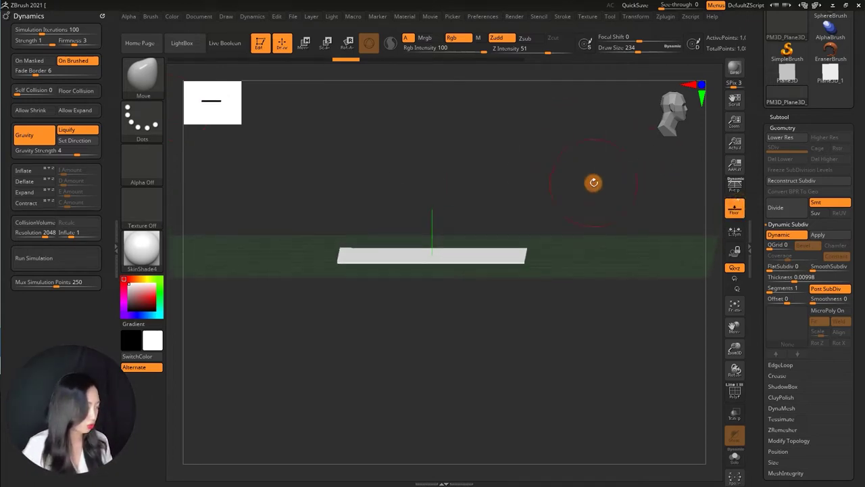
pyautogui.click(783, 117)
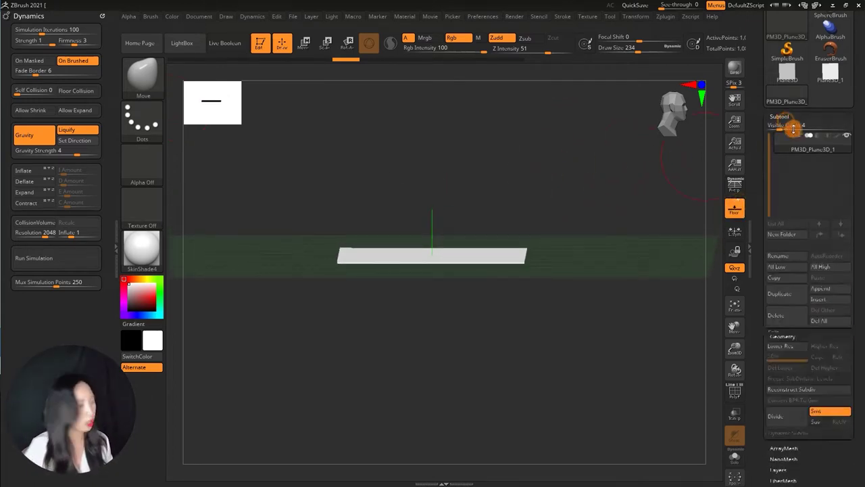
pyautogui.click(830, 288)
pyautogui.click(443, 338)
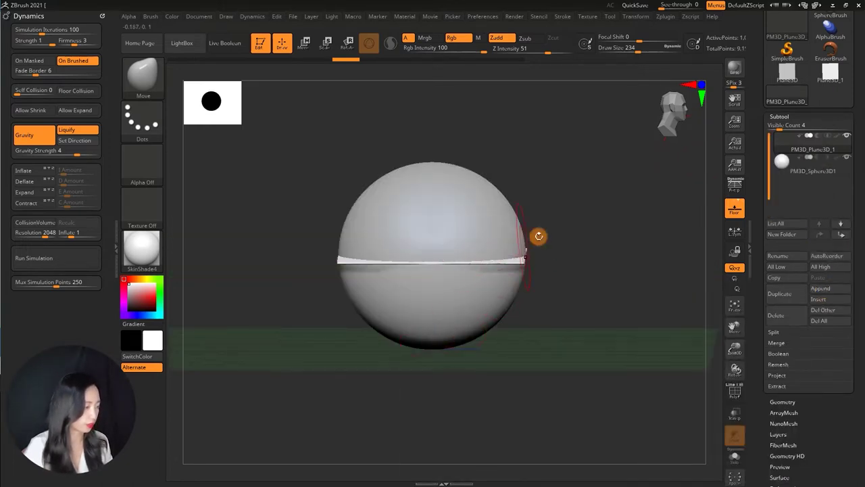
# Select the new sphere and shrink it to about three quarters size with the gizmo.
pyautogui.keyDown('alt'); pyautogui.click(453, 230); pyautogui.keyUp('alt')
pyautogui.press('r')
pyautogui.moveTo(435, 255); pyautogui.dragTo(421, 326)
pyautogui.moveTo(437, 253); pyautogui.dragTo(432, 273)
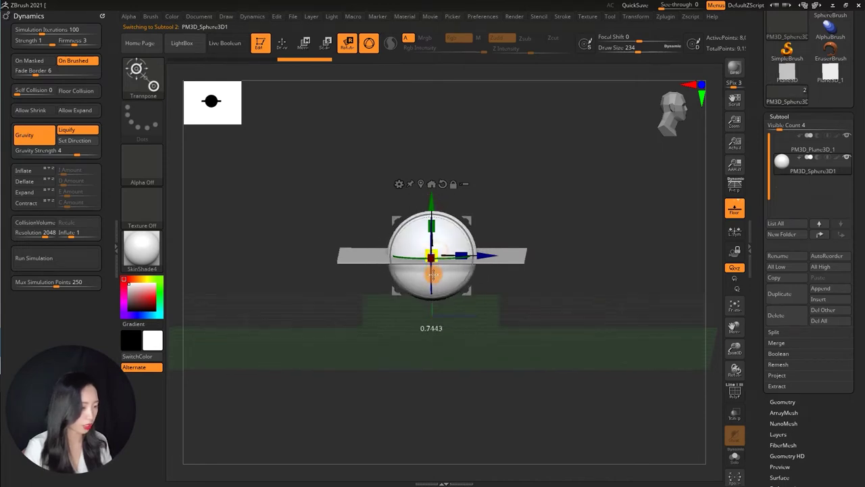
# Select the plane subtool and lift it high above the sphere.
pyautogui.moveTo(464, 218)
pyautogui.mouseDown()
pyautogui.moveTo(503, 233)
pyautogui.moveTo(496, 231)
pyautogui.mouseUp()
pyautogui.keyDown('alt'); pyautogui.moveTo(557, 210); pyautogui.dragTo(535, 241); pyautogui.keyUp('alt')
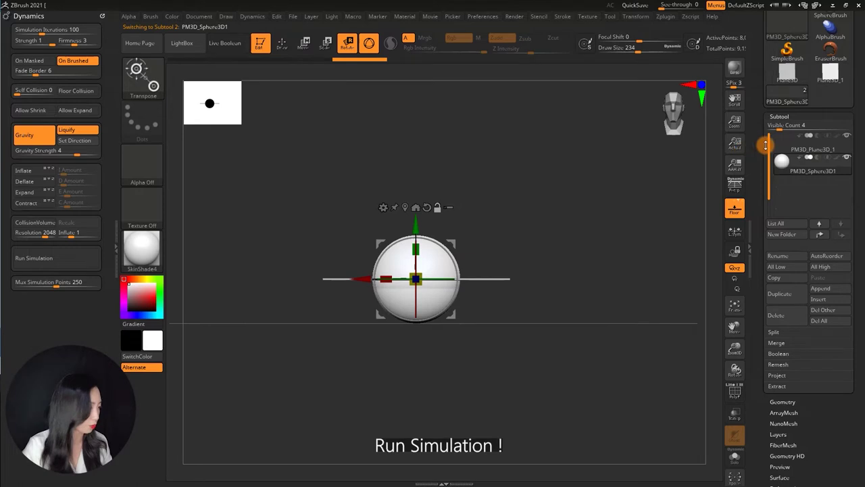
pyautogui.press('Up')
pyautogui.moveTo(414, 220); pyautogui.dragTo(411, 90)
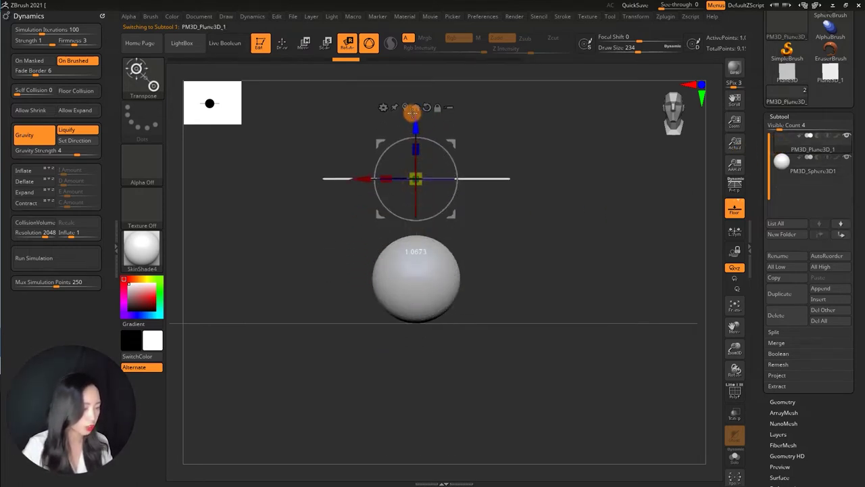
pyautogui.moveTo(535, 180); pyautogui.dragTo(521, 271)
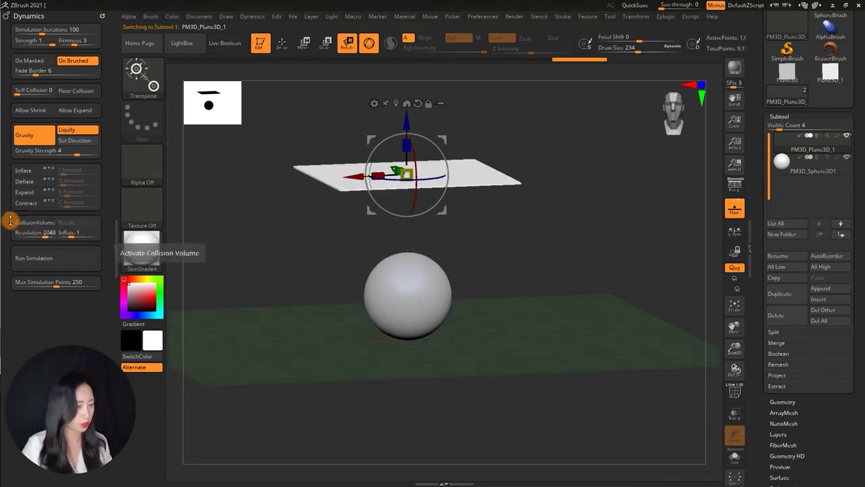
# Set Gravity Strength to 10 and enable Floor Collision for the cloth.
pyautogui.click(52, 261)
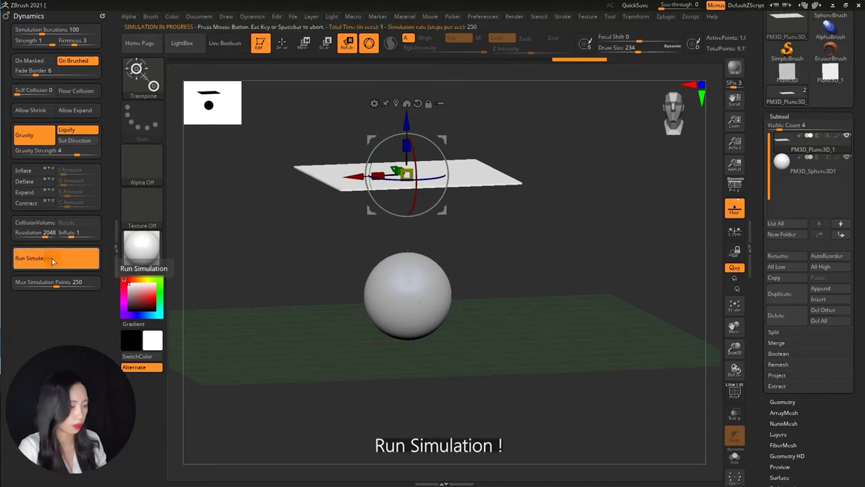
pyautogui.click(71, 155)
pyautogui.write('10')
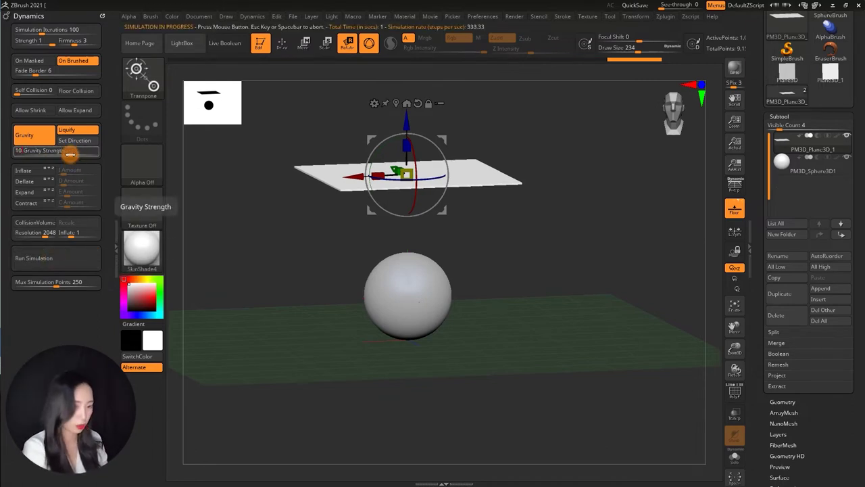
pyautogui.press('Return')
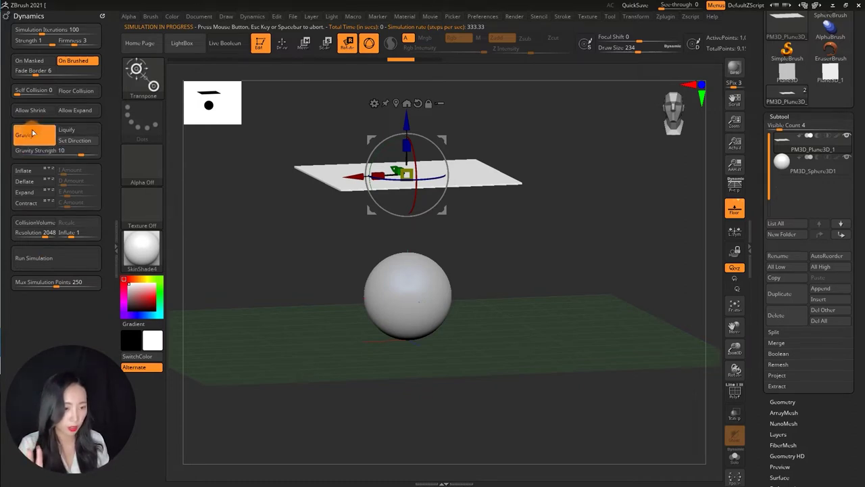
pyautogui.click(79, 93)
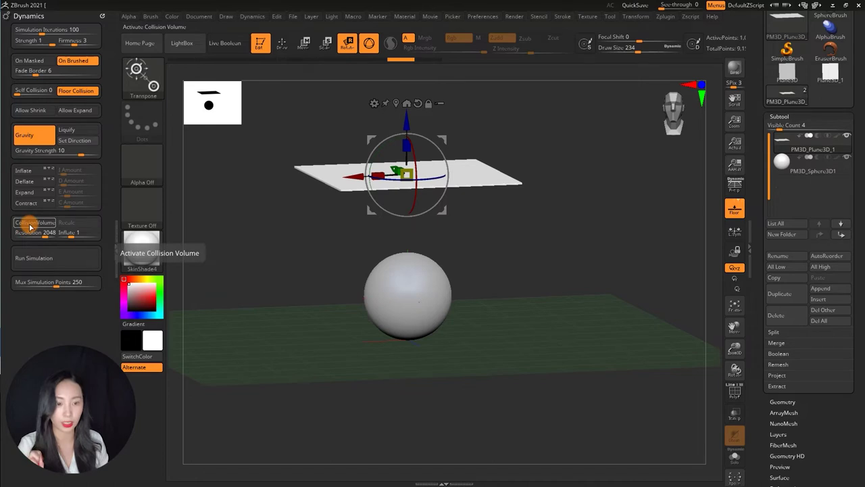
# Test-drop the cloth, undo the drop, then turn on Collision Volume.
pyautogui.click(37, 261)
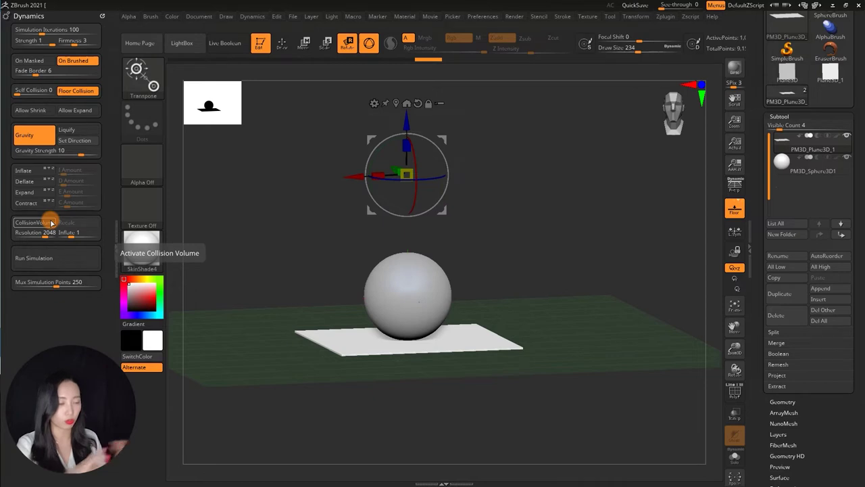
pyautogui.hotkey('ctrl', 'z')
pyautogui.click(36, 228)
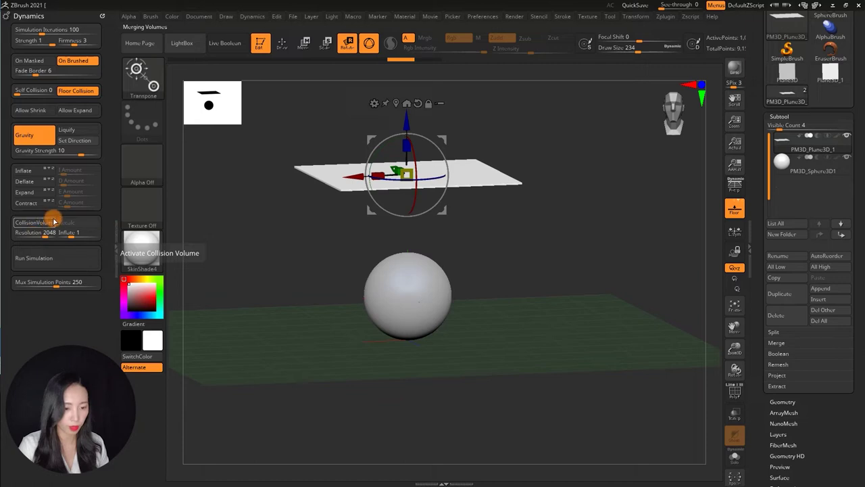
pyautogui.click(54, 221)
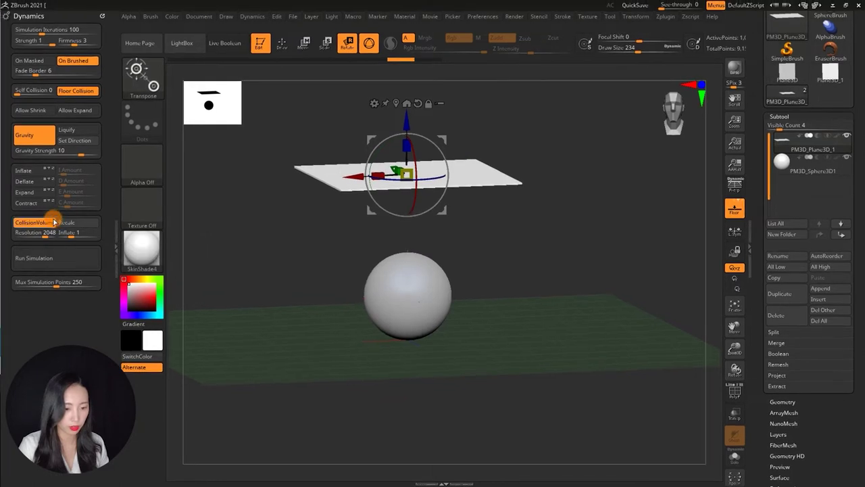
# Run the simulation, orbit to inspect the draped cloth, and select the second sphere.
pyautogui.click(69, 263)
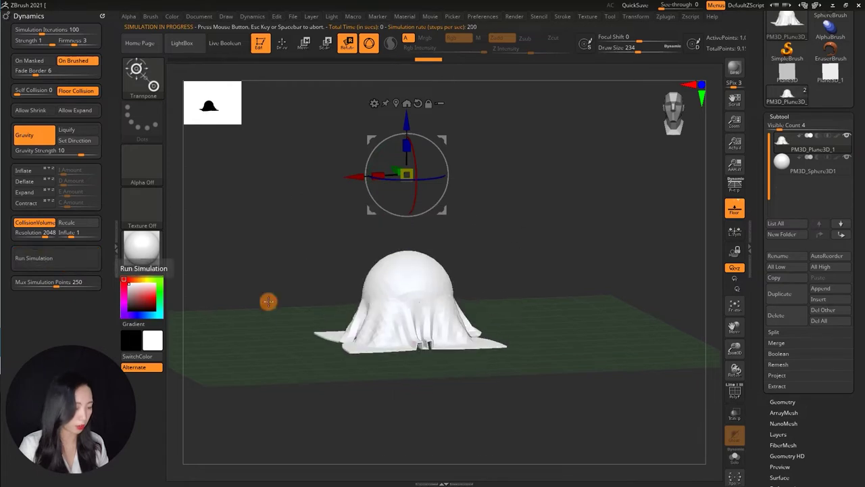
pyautogui.moveTo(522, 334)
pyautogui.mouseDown()
pyautogui.moveTo(558, 358)
pyautogui.moveTo(538, 361)
pyautogui.moveTo(546, 310)
pyautogui.moveTo(535, 321)
pyautogui.mouseUp()
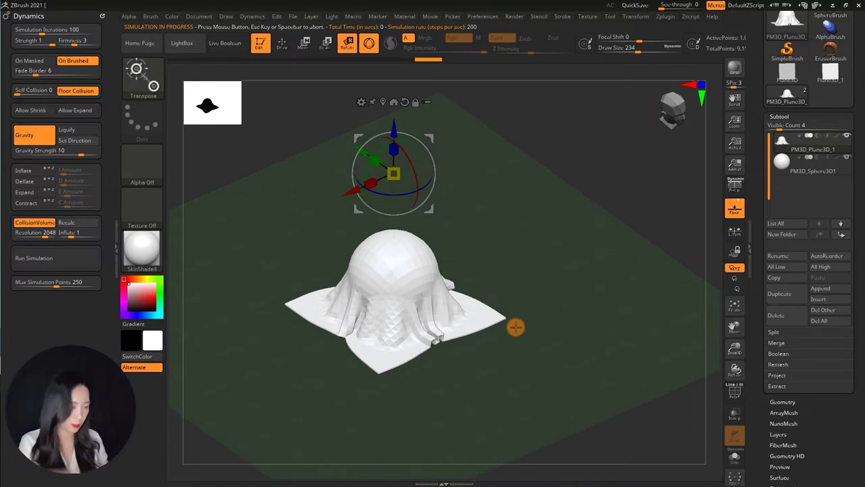
pyautogui.moveTo(523, 333)
pyautogui.mouseDown()
pyautogui.moveTo(543, 297)
pyautogui.moveTo(490, 295)
pyautogui.mouseUp()
pyautogui.keyDown('alt'); pyautogui.click(489, 295); pyautogui.keyUp('alt')
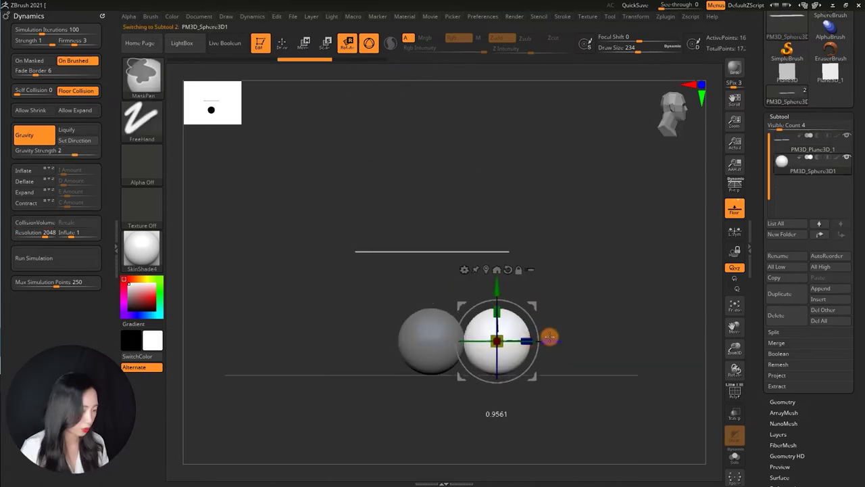
# Shrink the second sphere to about half size and slide it beside the first.
pyautogui.moveTo(513, 344); pyautogui.dragTo(511, 347)
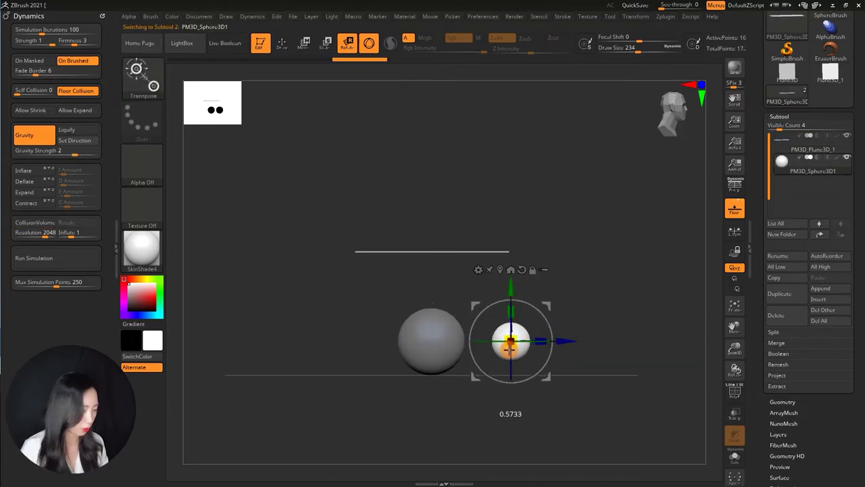
pyautogui.moveTo(561, 338); pyautogui.dragTo(553, 338)
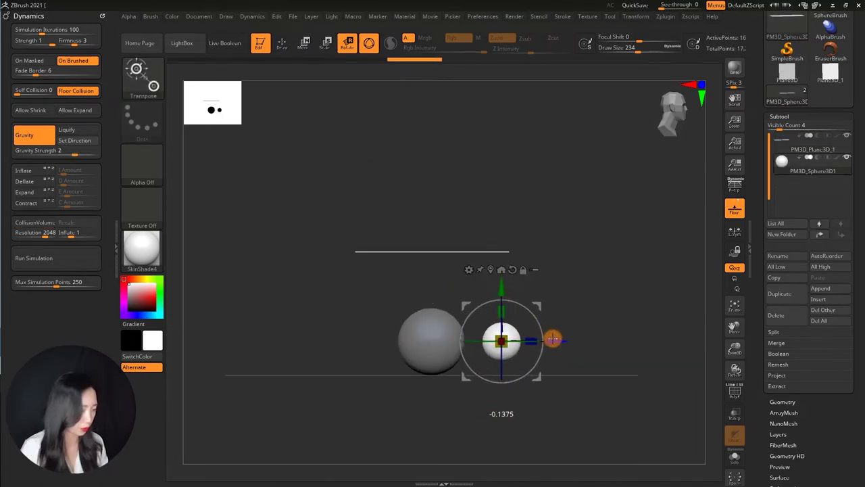
pyautogui.press('q')
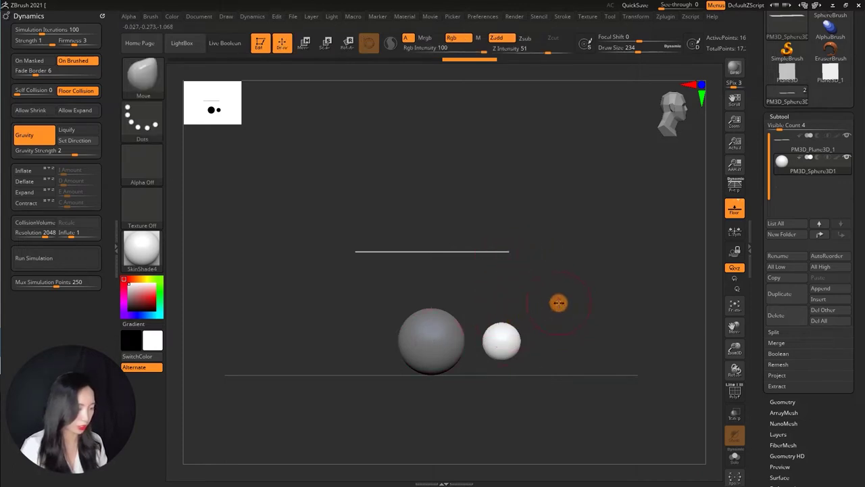
pyautogui.moveTo(546, 299); pyautogui.dragTo(543, 271)
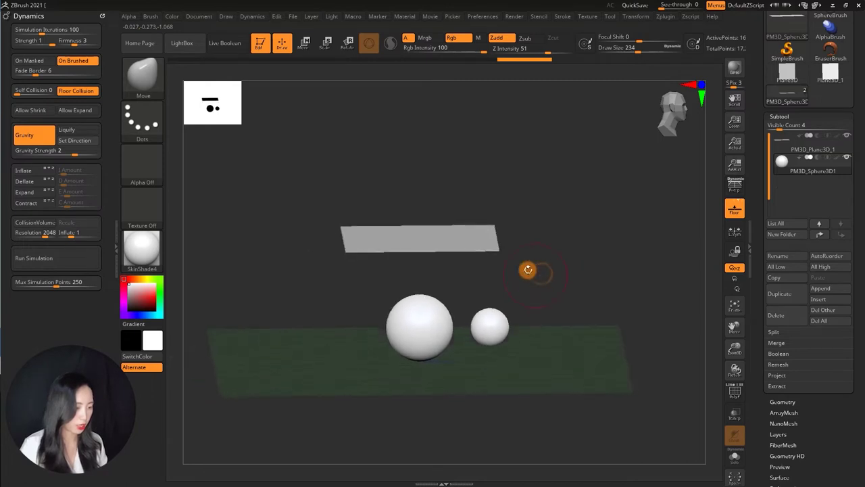
# Select the plane, enable Collision Volume, and drop the cloth onto both spheres.
pyautogui.keyDown('alt'); pyautogui.click(427, 230); pyautogui.keyUp('alt')
pyautogui.moveTo(530, 238)
pyautogui.keyDown('shift'); pyautogui.mouseDown()
pyautogui.moveTo(575, 234)
pyautogui.moveTo(570, 247)
pyautogui.mouseUp(); pyautogui.keyUp('shift')
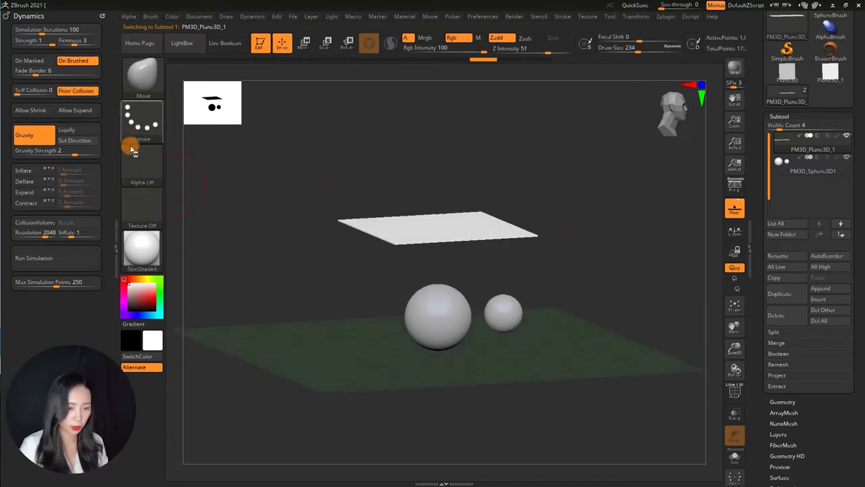
pyautogui.moveTo(291, 161); pyautogui.dragTo(300, 163)
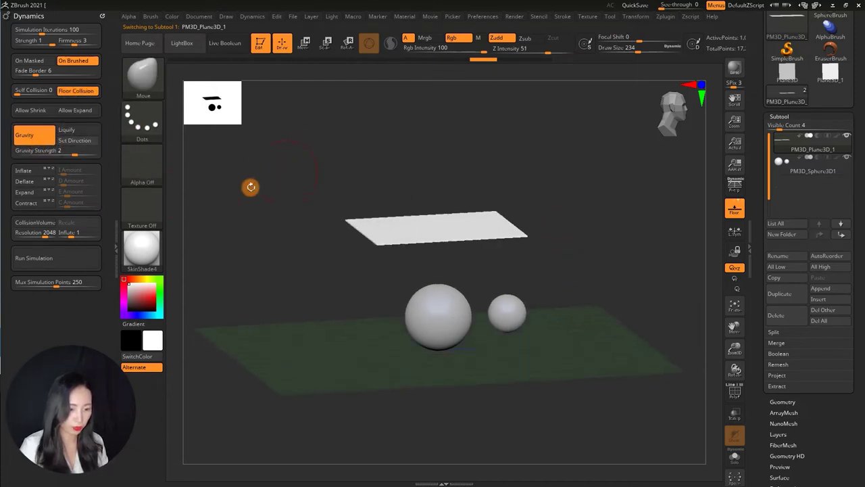
pyautogui.click(53, 222)
pyautogui.click(46, 258)
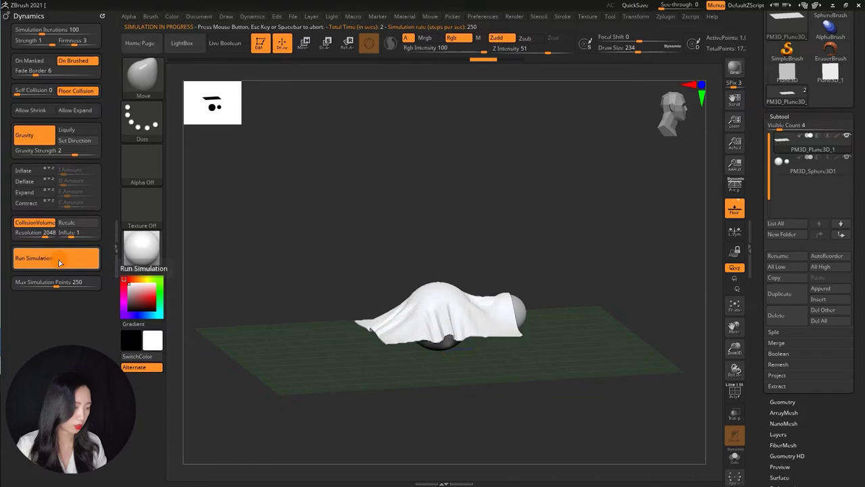
# Stop the simulation, inspect the drape, reset the cloth flat, and select Gravity Strength.
pyautogui.click(59, 263)
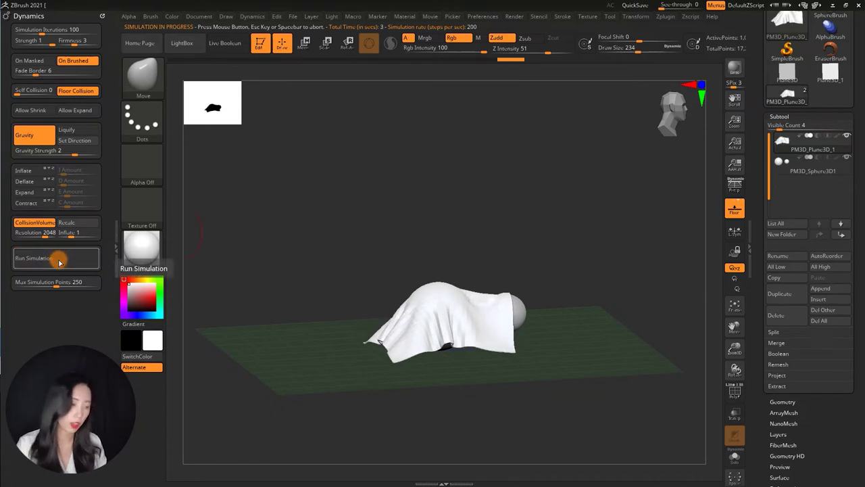
pyautogui.moveTo(469, 232); pyautogui.dragTo(474, 261)
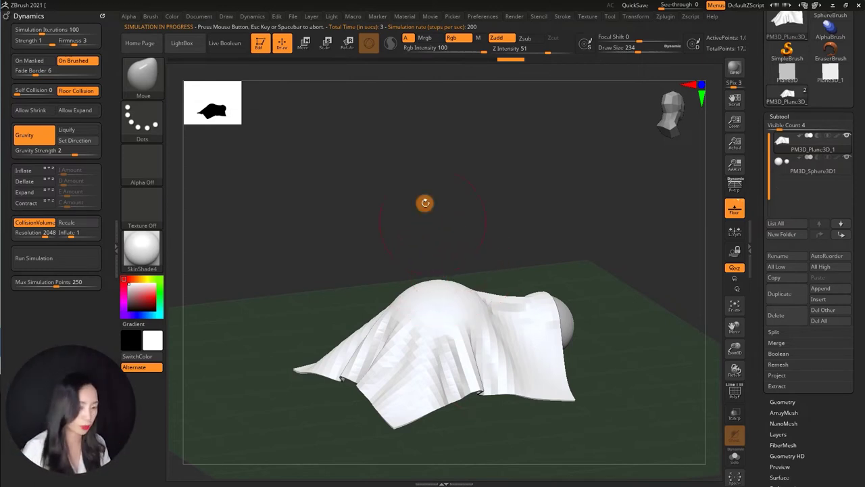
pyautogui.moveTo(411, 193); pyautogui.dragTo(412, 188)
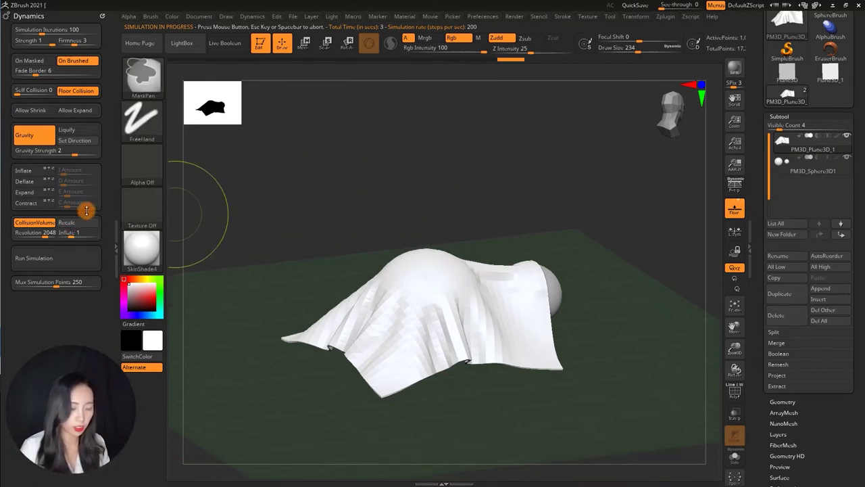
pyautogui.hotkey('ctrl', 'z')
pyautogui.click(69, 155)
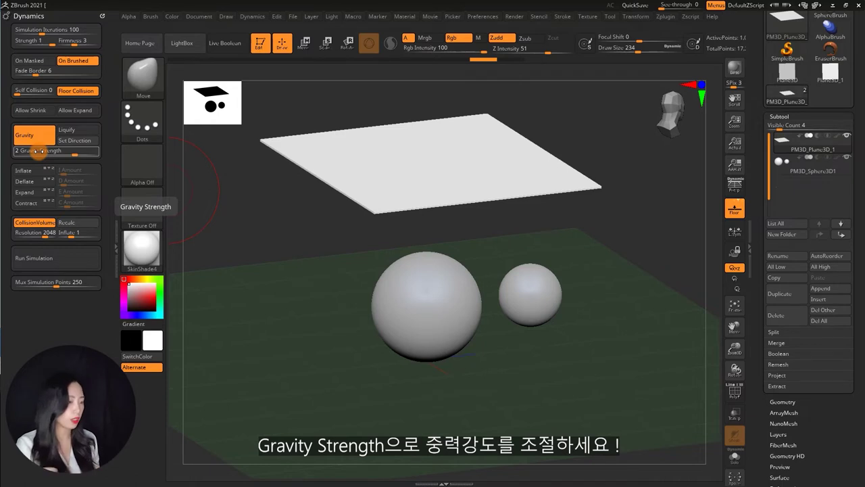
# Raise Gravity Strength to 10, test-drop the cloth, then reset it flat.
pyautogui.moveTo(73, 155); pyautogui.dragTo(76, 151)
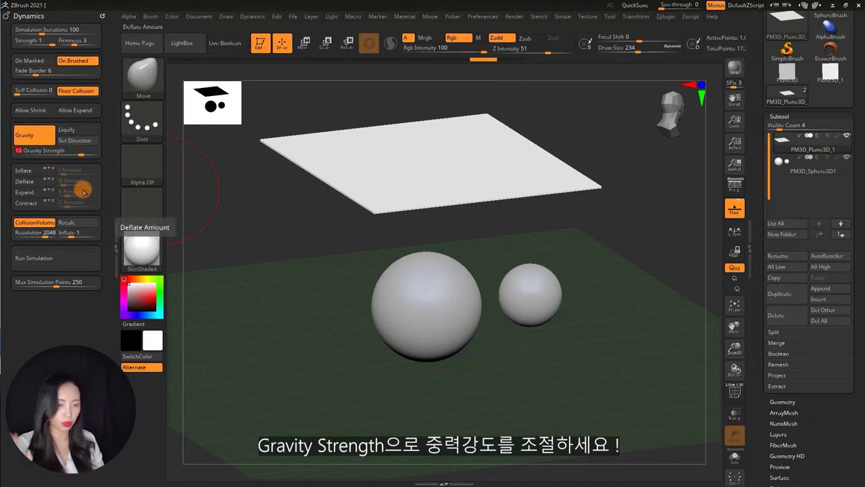
pyautogui.click(52, 259)
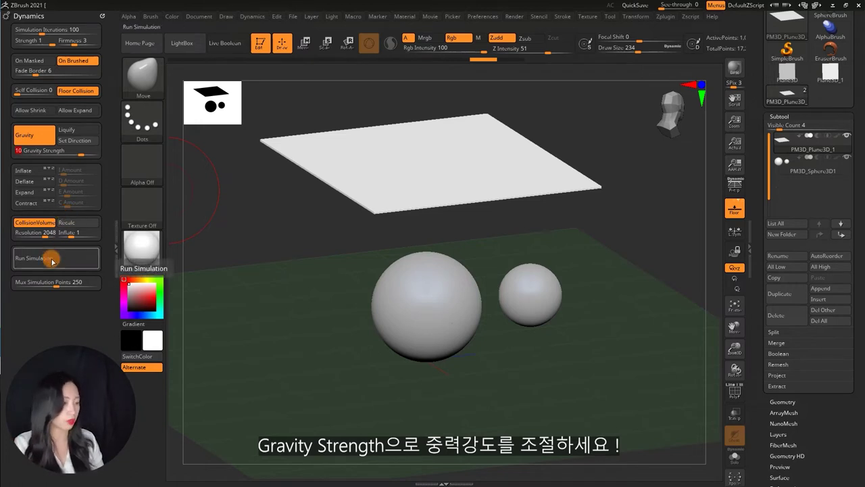
pyautogui.click(52, 259)
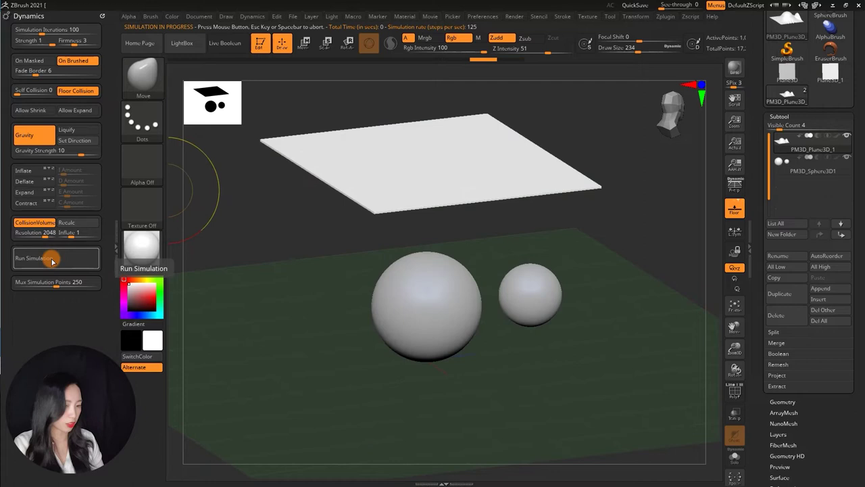
pyautogui.click(52, 258)
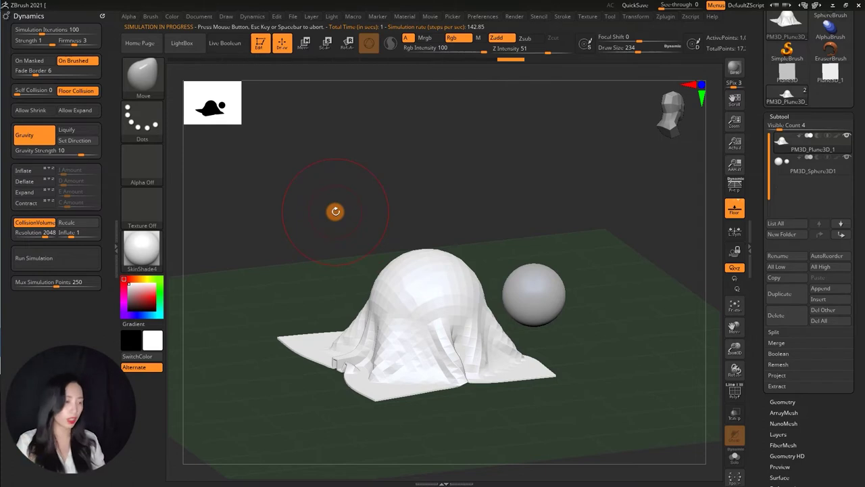
pyautogui.keyDown('shift'); pyautogui.moveTo(335, 211); pyautogui.dragTo(460, 183); pyautogui.keyUp('shift')
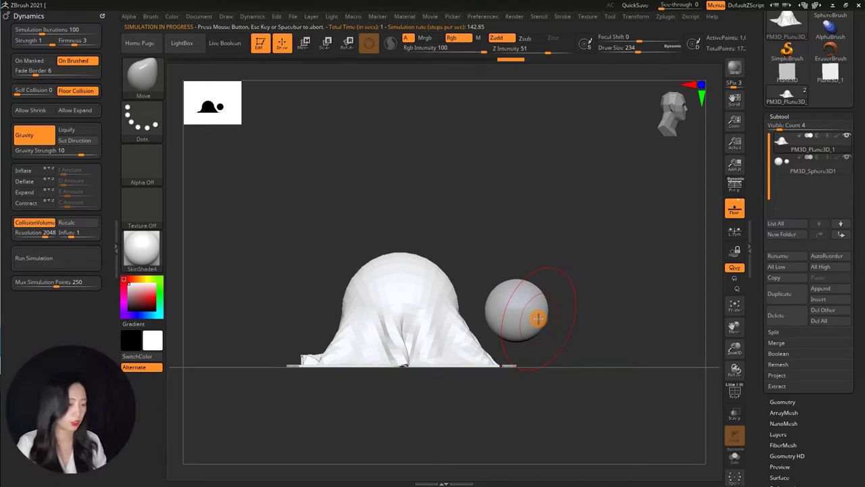
pyautogui.hotkey('ctrl', 'z')
# Lower Gravity Strength to 5.04639, drop the cloth again, then reset it flat.
pyautogui.moveTo(77, 150); pyautogui.dragTo(77, 154)
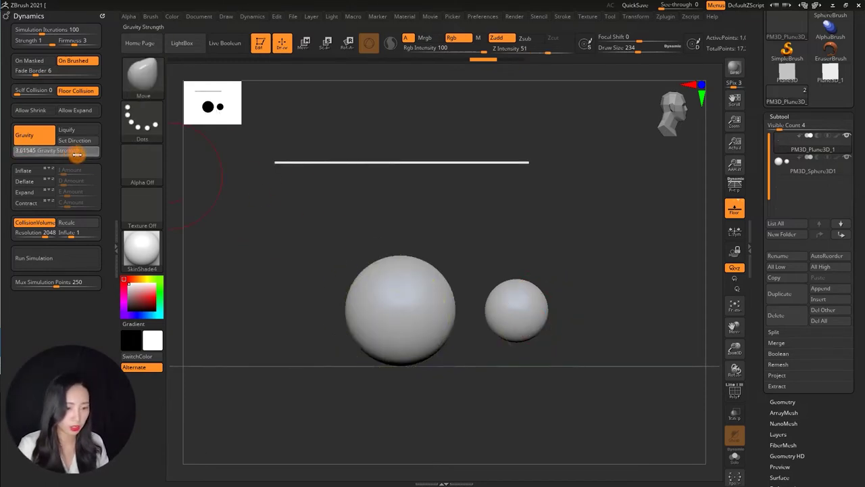
pyautogui.click(58, 258)
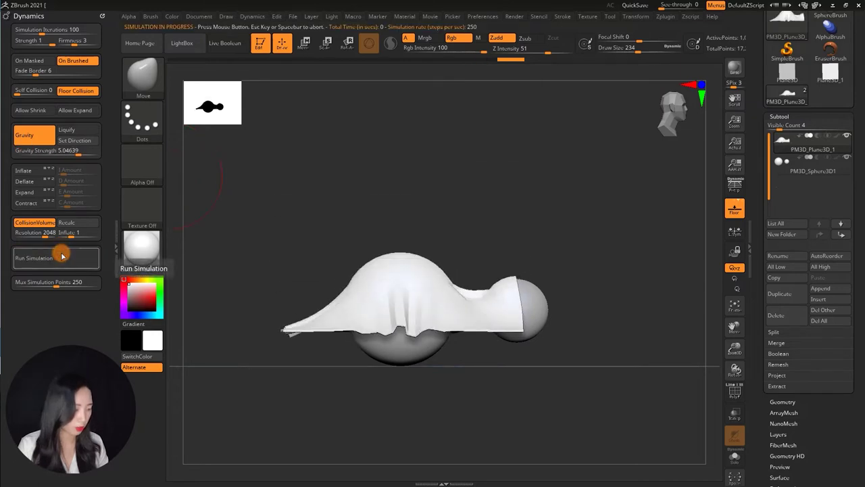
pyautogui.moveTo(381, 200)
pyautogui.mouseDown()
pyautogui.moveTo(396, 196)
pyautogui.moveTo(427, 215)
pyautogui.moveTo(499, 192)
pyautogui.moveTo(469, 201)
pyautogui.mouseUp()
pyautogui.hotkey('ctrl', 'z')
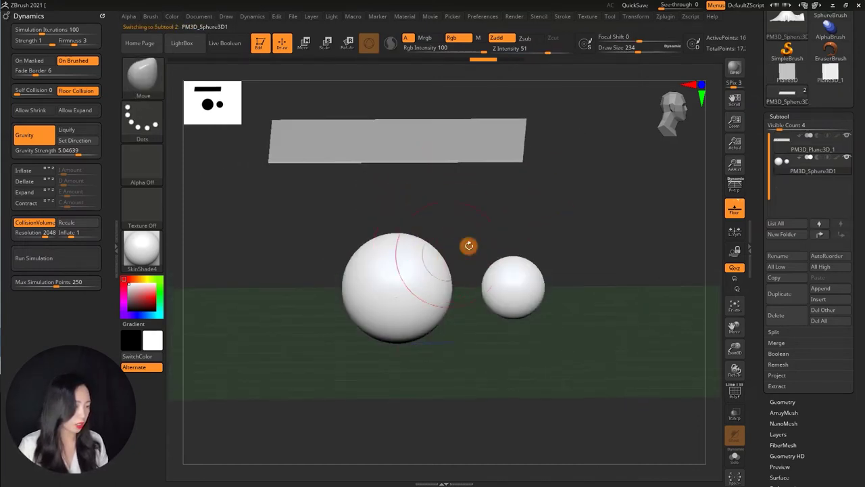
# Select the spheres subtool and run the simulation on it.
pyautogui.keyDown('shift'); pyautogui.moveTo(447, 253); pyautogui.dragTo(498, 228); pyautogui.keyUp('shift')
pyautogui.keyDown('alt'); pyautogui.click(536, 309); pyautogui.keyUp('alt')
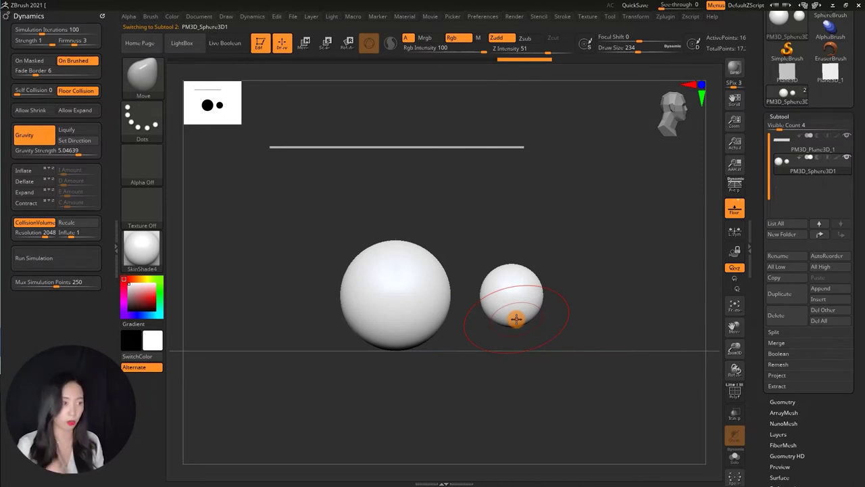
pyautogui.moveTo(552, 329); pyautogui.dragTo(570, 332)
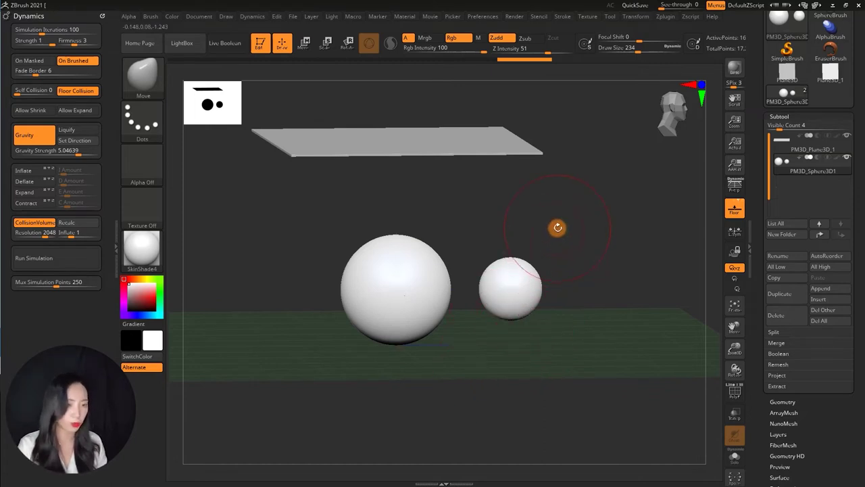
pyautogui.moveTo(558, 227); pyautogui.dragTo(541, 237)
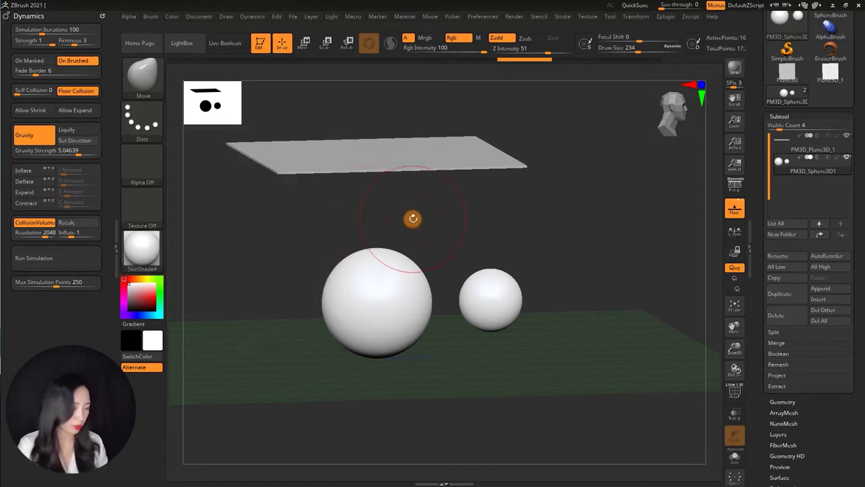
pyautogui.click(71, 258)
# Select the plane, test-drop it twice onto the spheres, resetting it flat each time.
pyautogui.keyDown('alt'); pyautogui.click(399, 157); pyautogui.keyUp('alt')
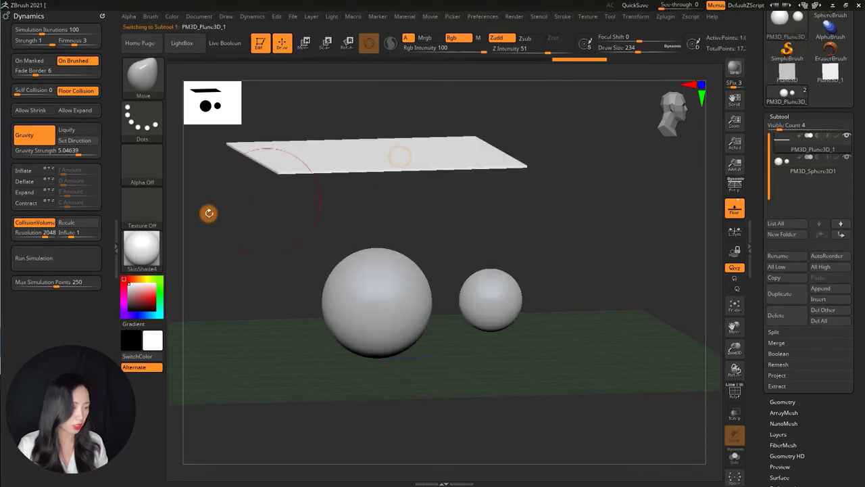
pyautogui.click(58, 258)
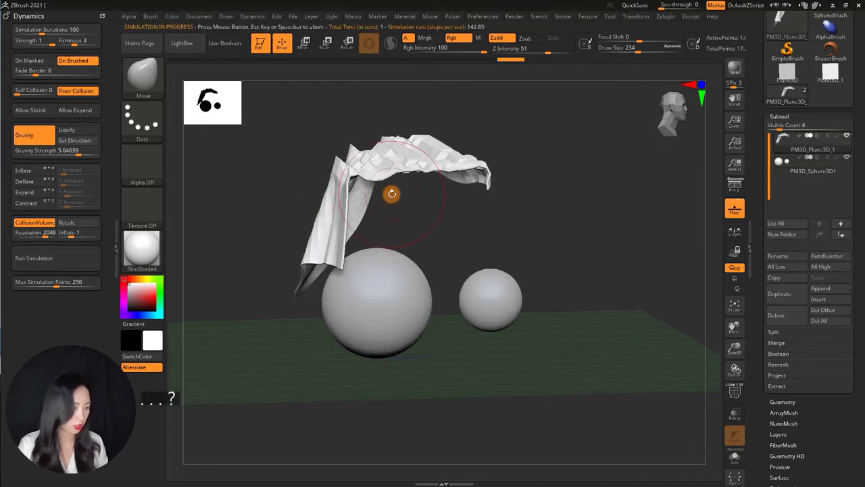
pyautogui.hotkey('ctrl', 'z')
pyautogui.keyDown('shift'); pyautogui.moveTo(261, 207); pyautogui.dragTo(73, 226); pyautogui.keyUp('shift')
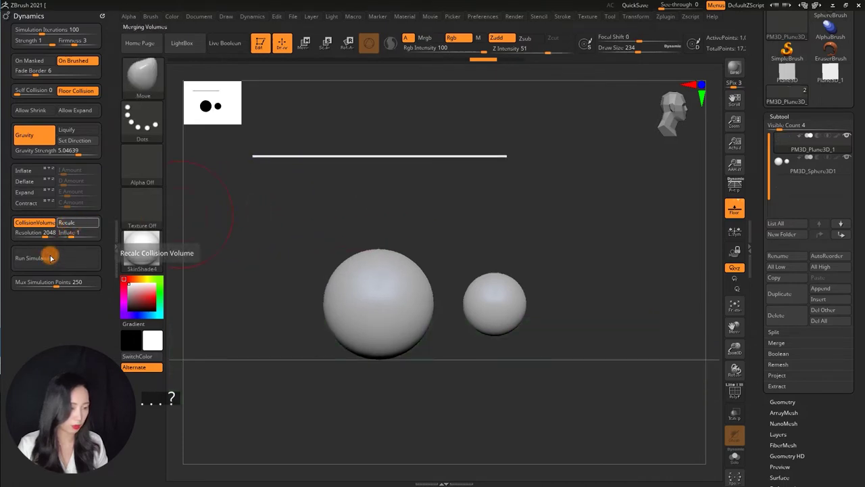
pyautogui.click(50, 258)
pyautogui.moveTo(362, 175); pyautogui.dragTo(321, 212)
pyautogui.hotkey('ctrl', 'z')
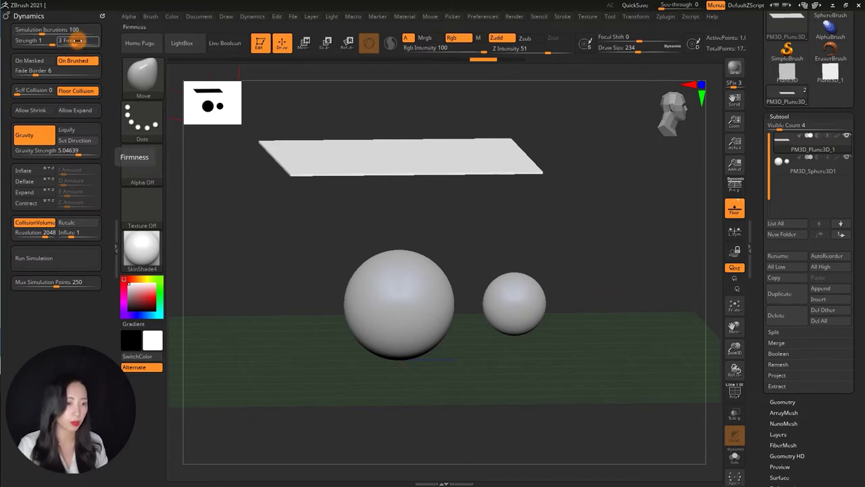
# Set Firmness to 5 and drop the stiffer cloth onto the spheres.
pyautogui.click(78, 41)
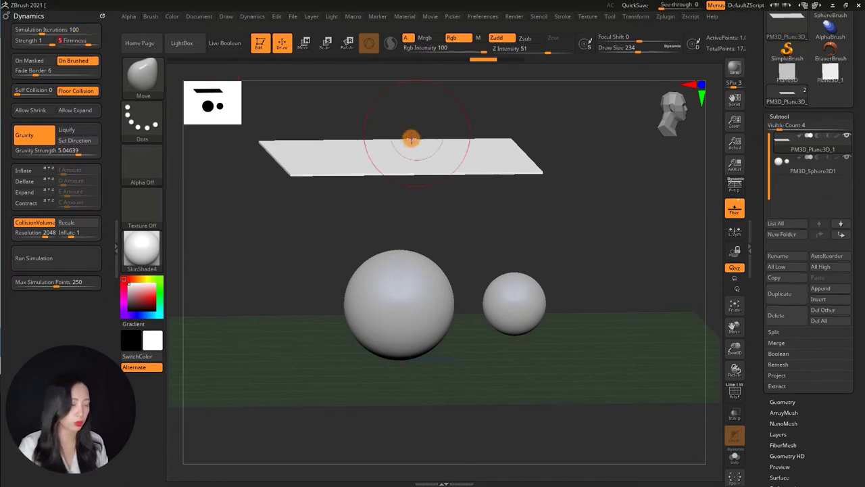
pyautogui.click(87, 254)
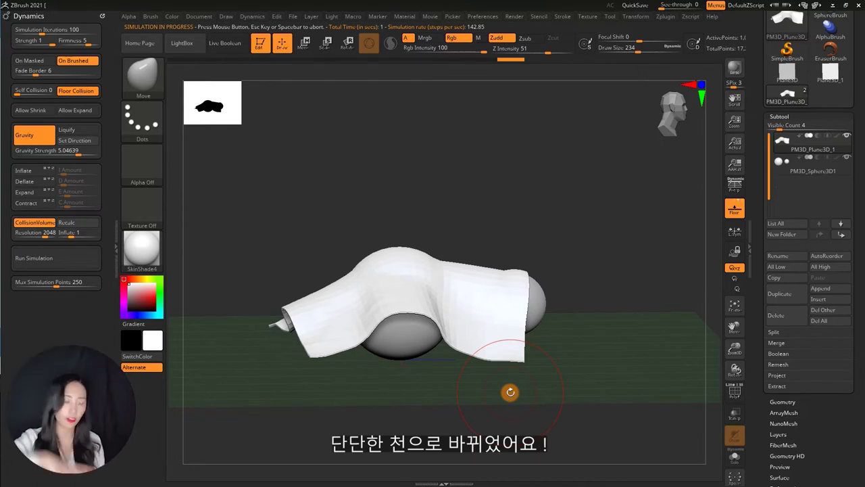
pyautogui.moveTo(442, 395)
pyautogui.mouseDown()
pyautogui.moveTo(459, 417)
pyautogui.moveTo(438, 423)
pyautogui.moveTo(378, 399)
pyautogui.mouseUp()
pyautogui.click(78, 265)
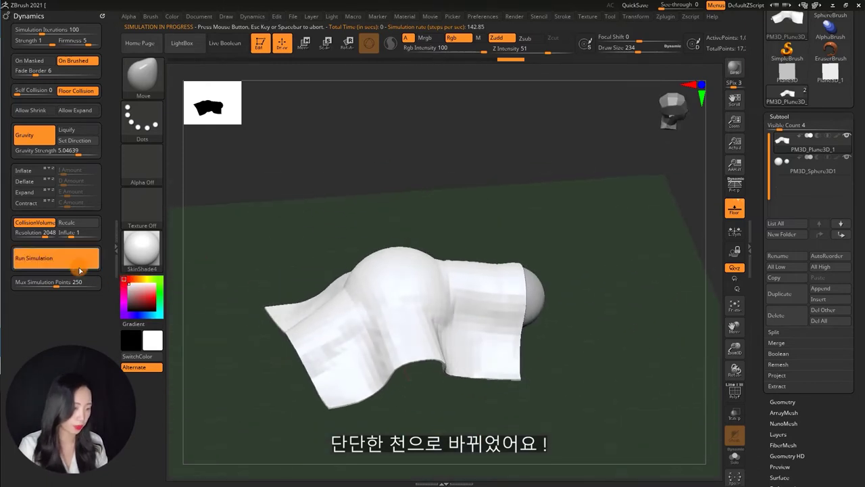
# Lower Firmness to 1, drop the softer cloth, then reset it flat.
pyautogui.moveTo(79, 40)
pyautogui.mouseDown()
pyautogui.moveTo(71, 40)
pyautogui.moveTo(60, 81)
pyautogui.mouseUp()
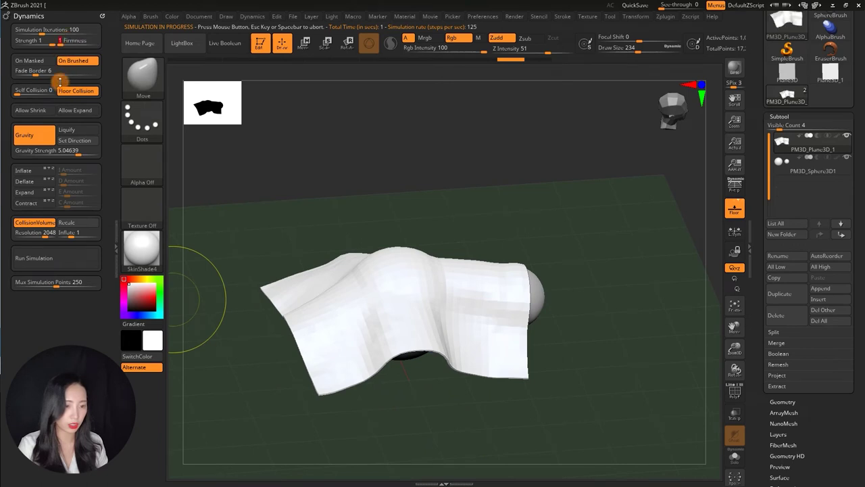
pyautogui.click(58, 257)
pyautogui.click(237, 184)
pyautogui.click(66, 258)
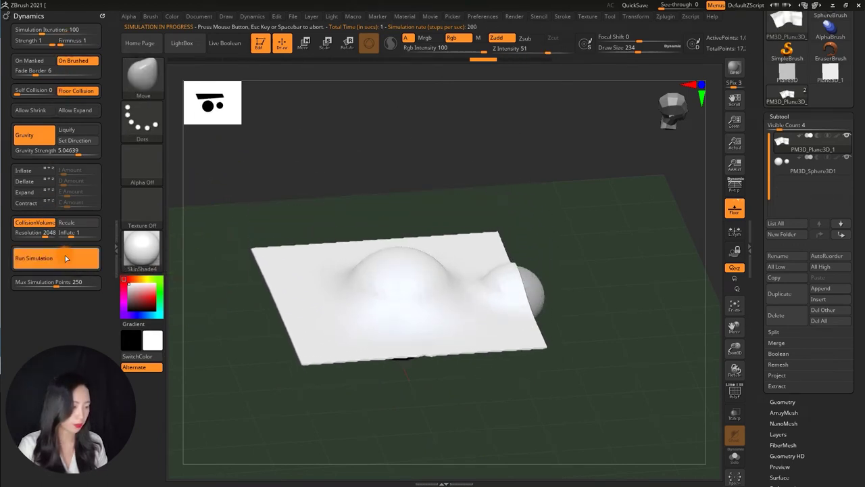
pyautogui.click(65, 256)
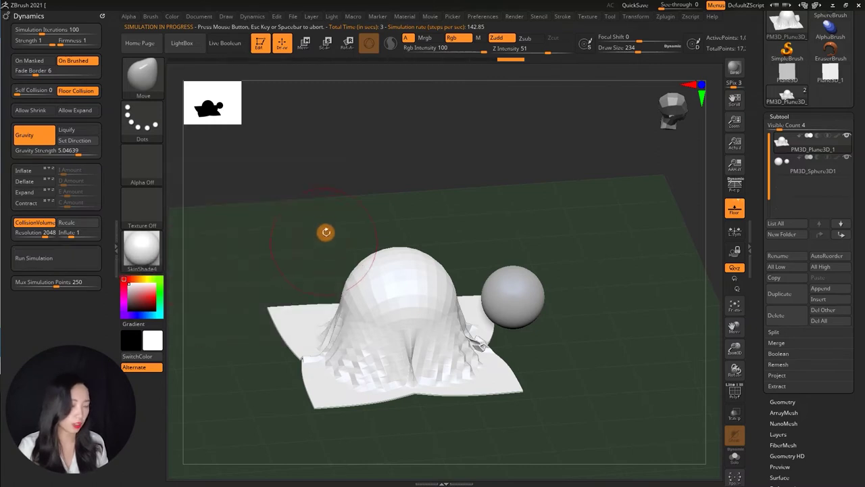
pyautogui.moveTo(332, 209)
pyautogui.keyDown('shift'); pyautogui.mouseDown()
pyautogui.moveTo(369, 166)
pyautogui.moveTo(384, 206)
pyautogui.mouseUp(); pyautogui.keyUp('shift')
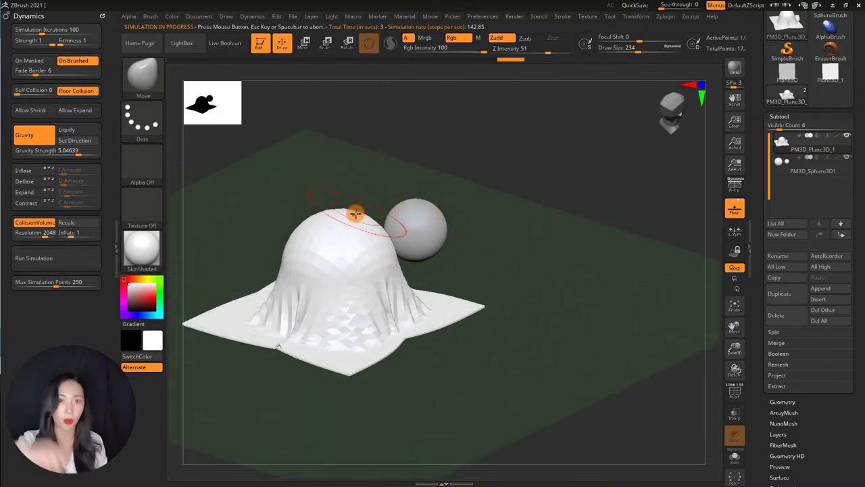
pyautogui.hotkey('ctrl', 'z')
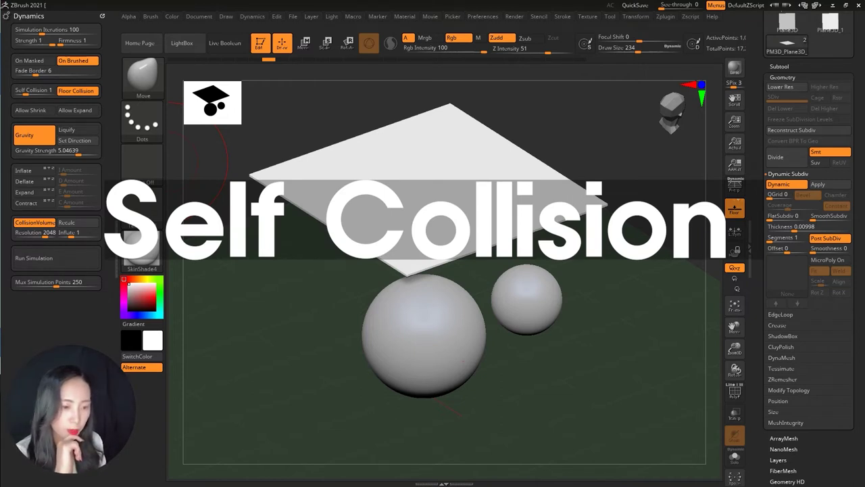
# Set Self Collision back to 0 and show the plane's polygon wireframe.
pyautogui.moveTo(41, 95); pyautogui.dragTo(17, 90)
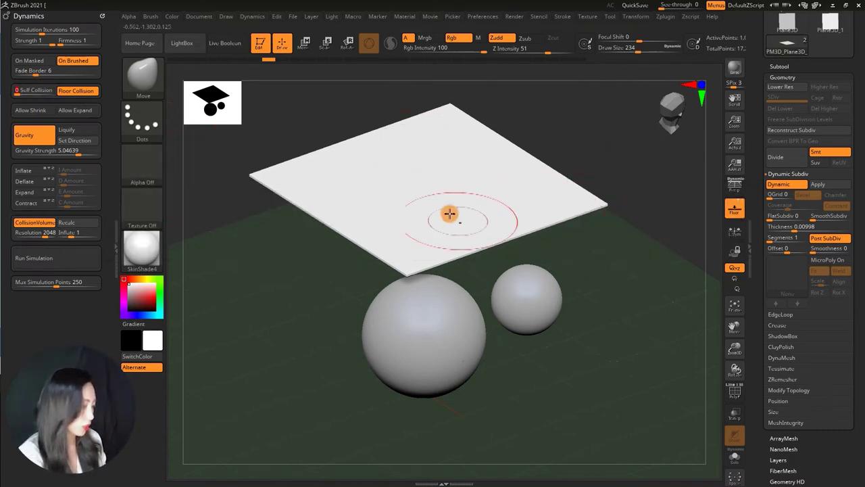
pyautogui.click(734, 391)
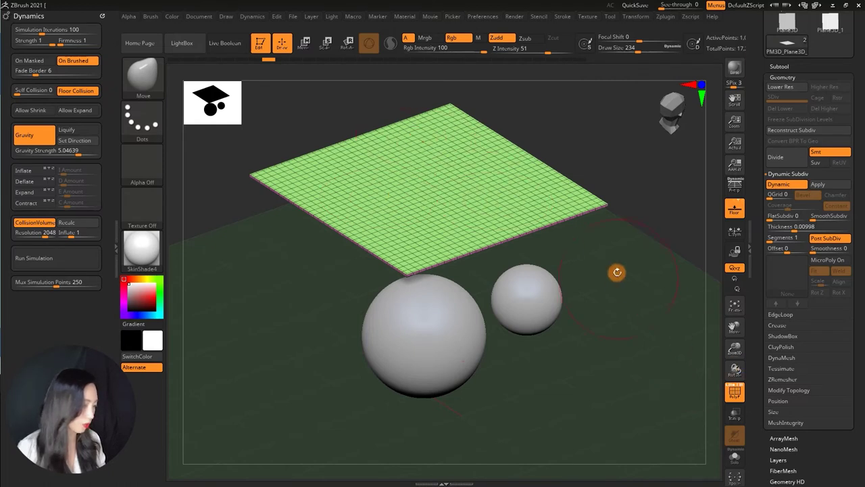
pyautogui.moveTo(601, 245); pyautogui.dragTo(414, 282)
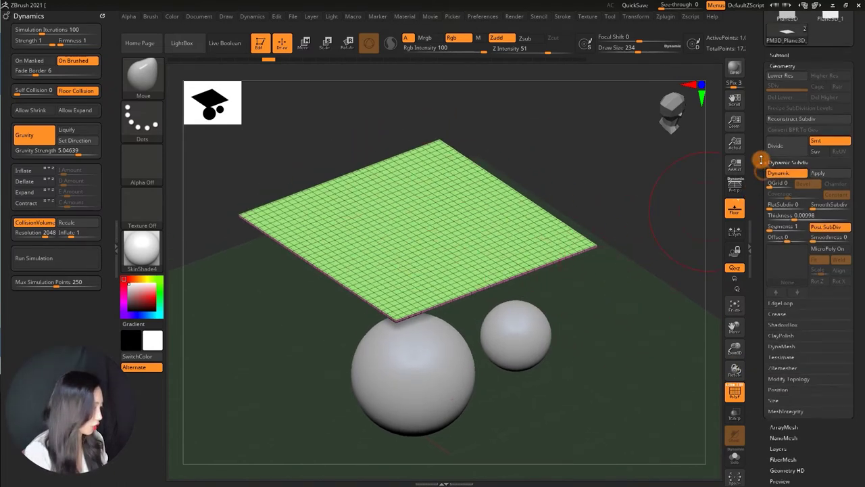
# Disable Dynamic Subdiv, Reconstruct Subdiv, Del Higher, then re-enable Dynamic subdivision.
pyautogui.moveTo(769, 177); pyautogui.dragTo(767, 149)
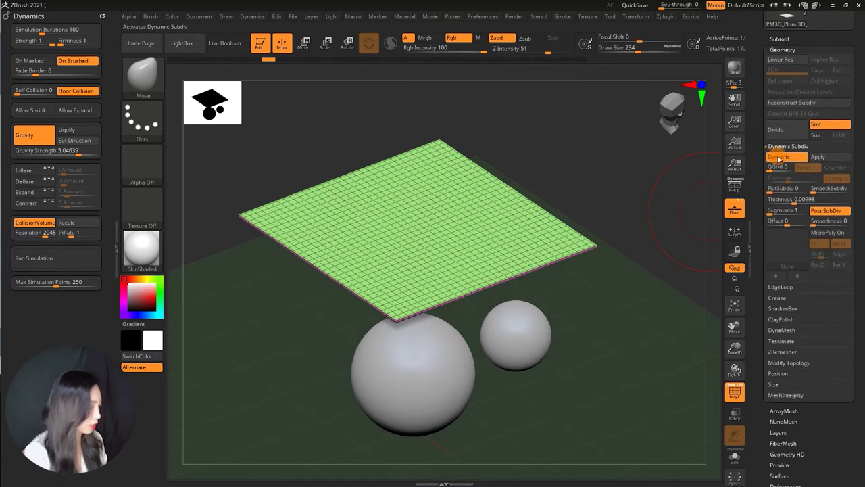
pyautogui.click(778, 156)
pyautogui.moveTo(757, 123); pyautogui.dragTo(757, 135)
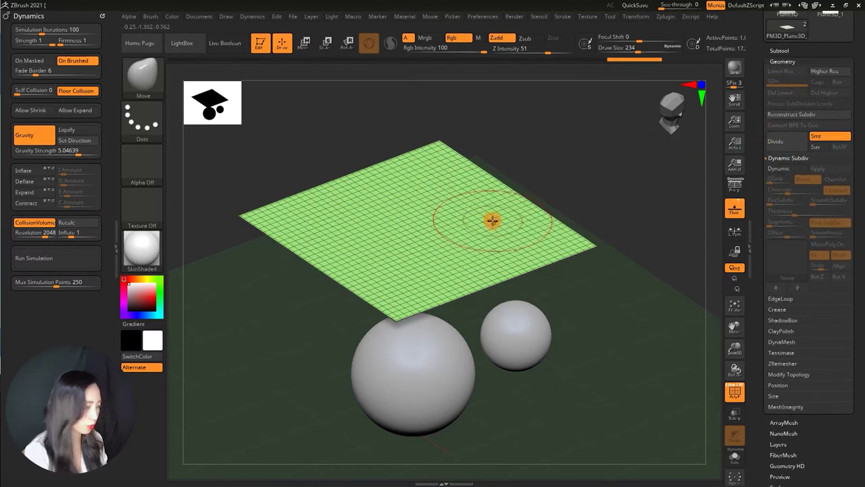
pyautogui.click(782, 116)
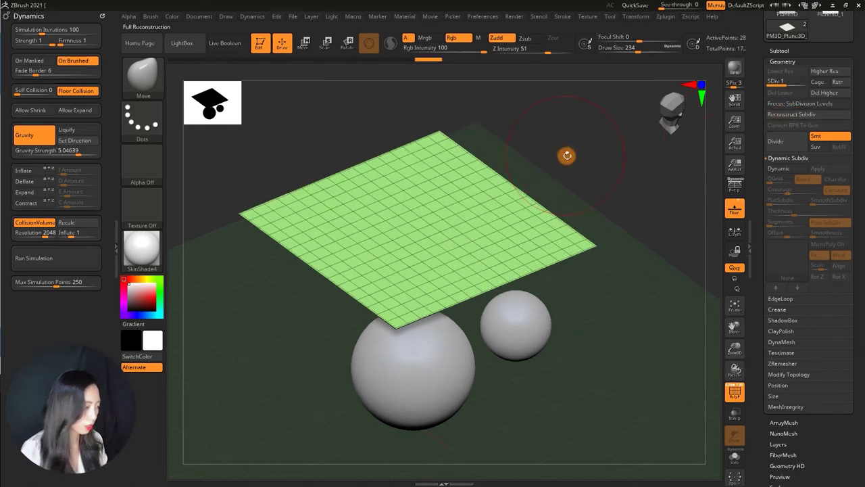
pyautogui.moveTo(565, 155); pyautogui.dragTo(661, 167)
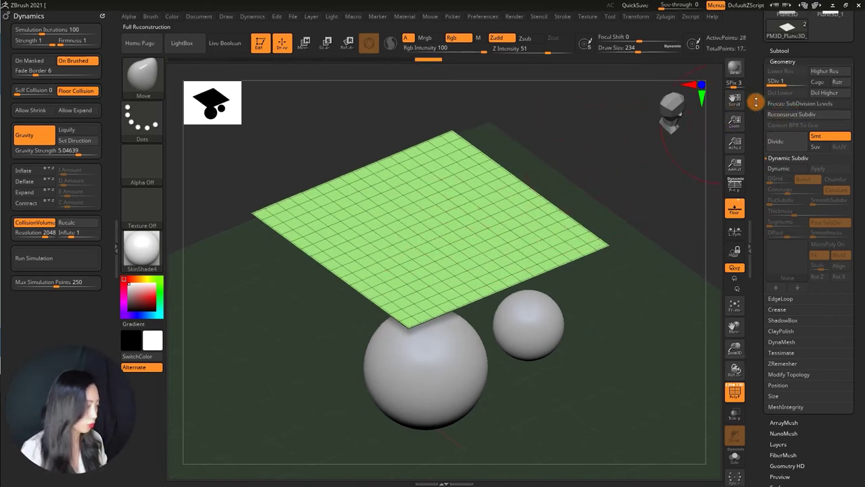
pyautogui.click(842, 91)
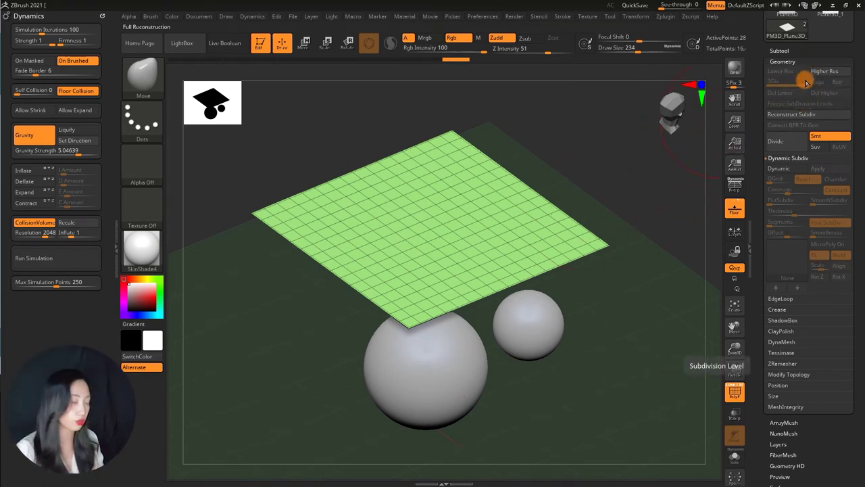
pyautogui.scroll(-3, 797, 142)
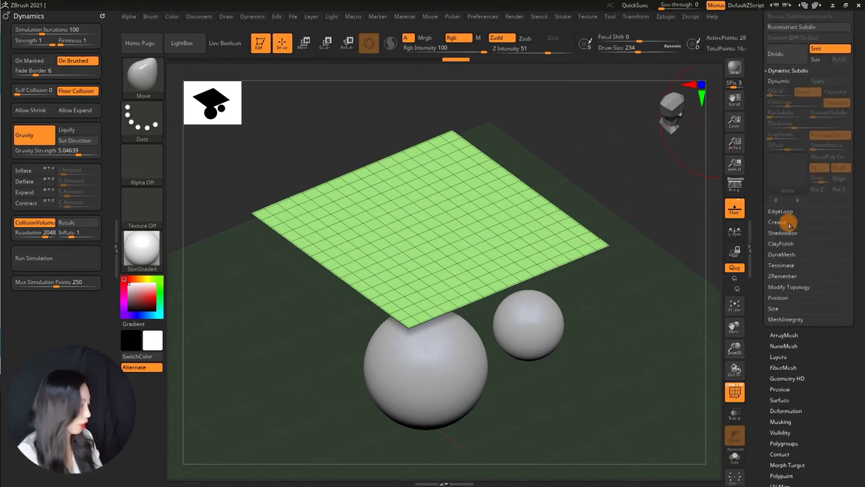
pyautogui.click(780, 81)
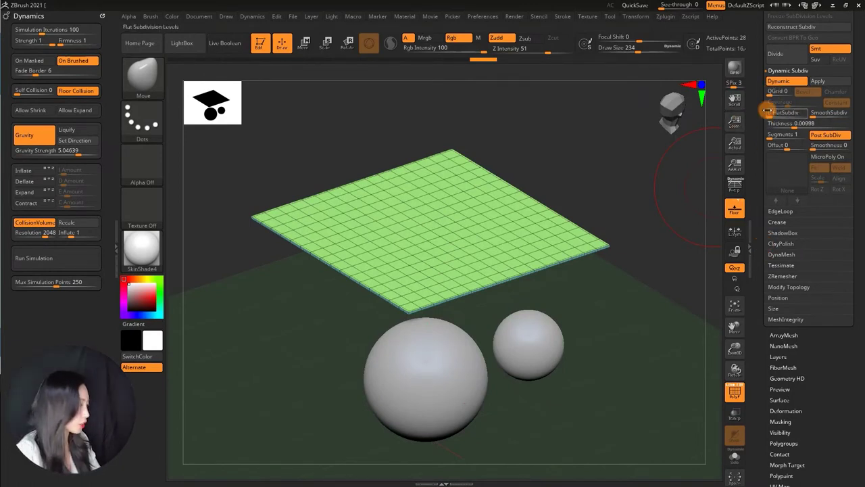
# Apply Modify Topology > Unweld All to split the plane's polygons apart.
pyautogui.scroll(-2, 784, 203)
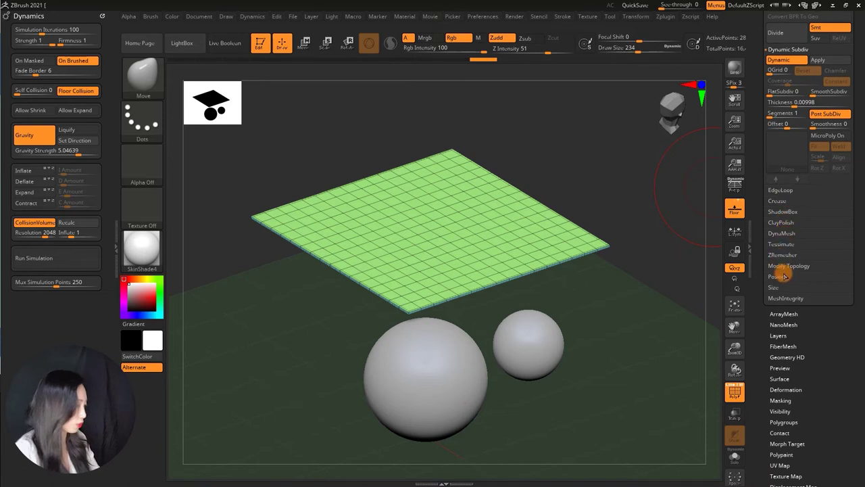
pyautogui.scroll(3, 758, 247)
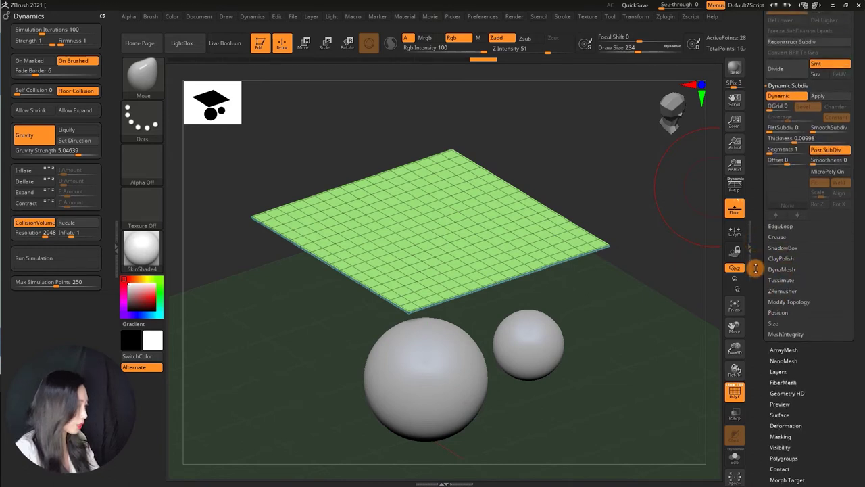
pyautogui.scroll(4, 757, 108)
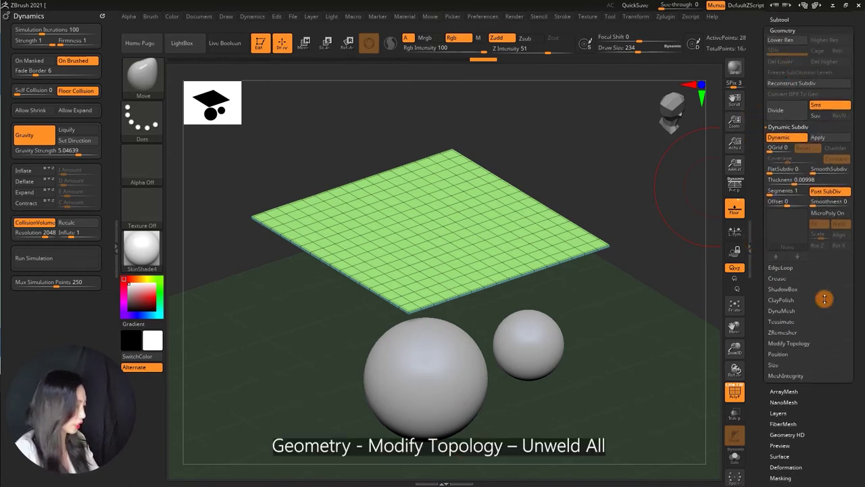
pyautogui.click(783, 343)
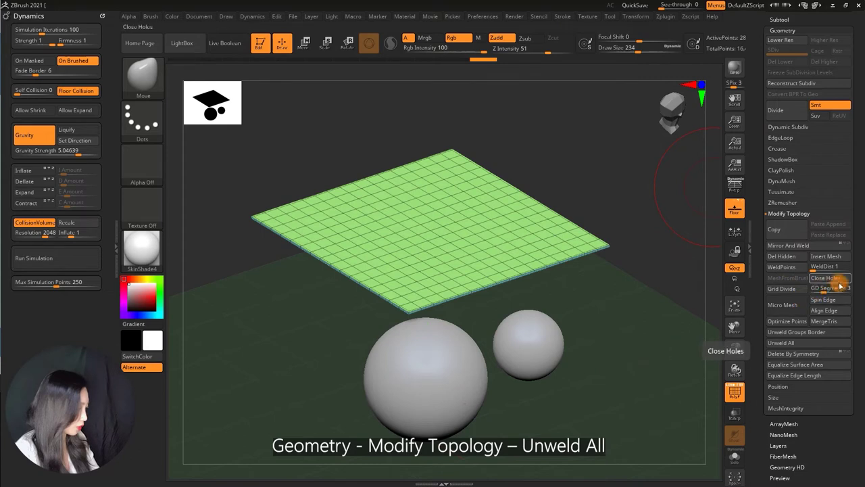
pyautogui.click(782, 344)
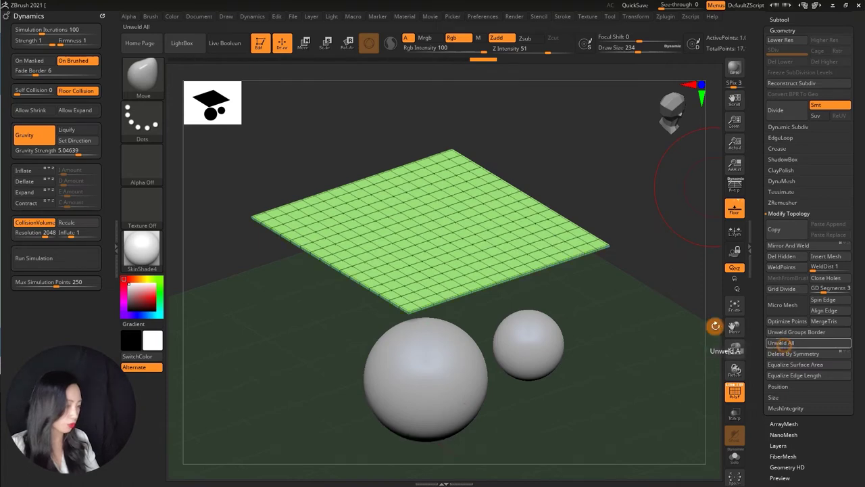
# Orbit and zoom to inspect the unwelded plane above the spheres.
pyautogui.moveTo(597, 228); pyautogui.dragTo(600, 236)
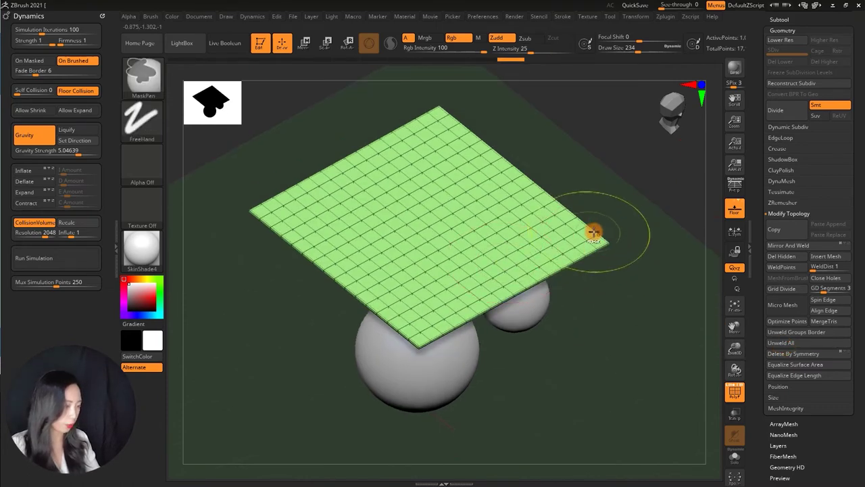
pyautogui.keyDown('alt'); pyautogui.moveTo(610, 204); pyautogui.dragTo(462, 218); pyautogui.keyUp('alt')
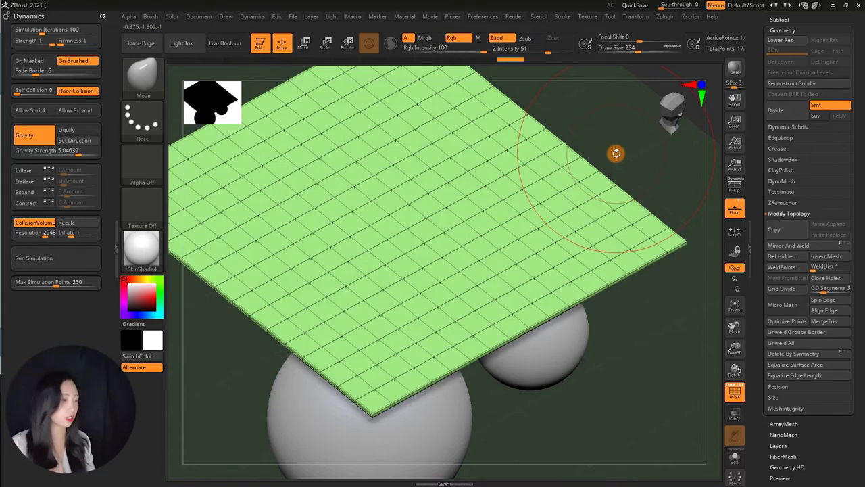
pyautogui.moveTo(683, 391)
pyautogui.mouseDown()
pyautogui.moveTo(661, 385)
pyautogui.moveTo(636, 349)
pyautogui.mouseUp()
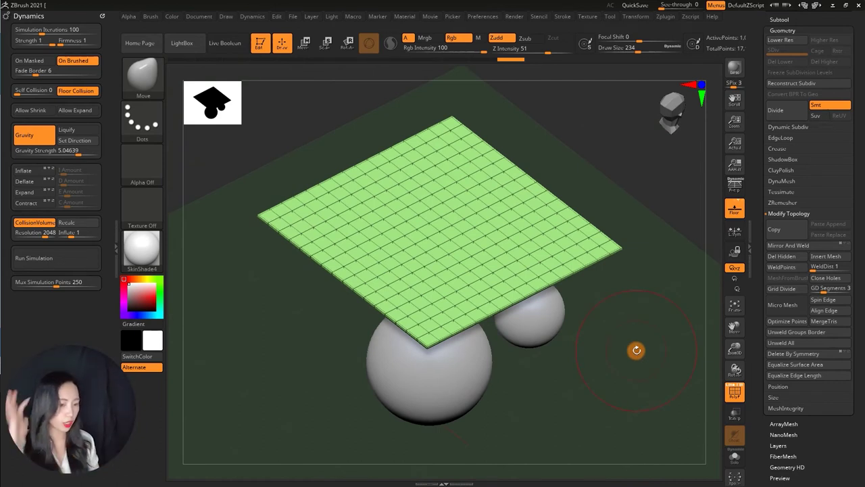
pyautogui.moveTo(356, 309)
pyautogui.mouseDown()
pyautogui.moveTo(299, 305)
pyautogui.moveTo(390, 273)
pyautogui.mouseUp()
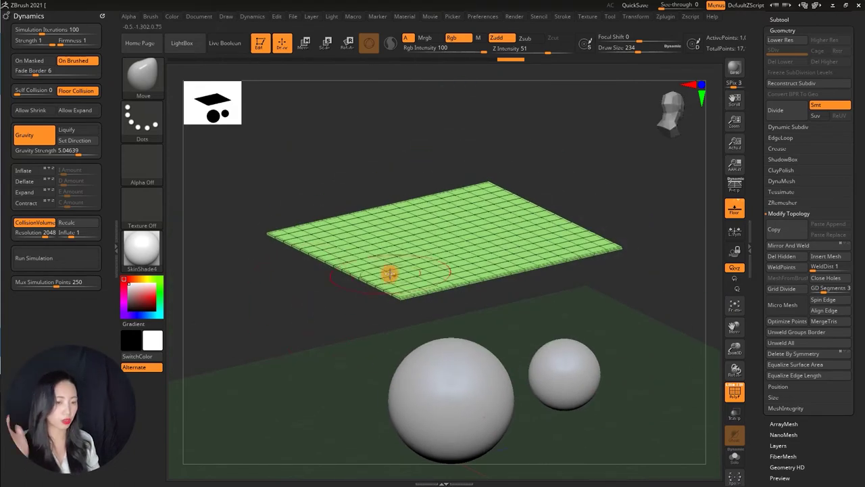
# Test-drop the unwelded plane with a cloth simulation, then undo back to the flat plane.
pyautogui.moveTo(338, 295); pyautogui.dragTo(375, 251)
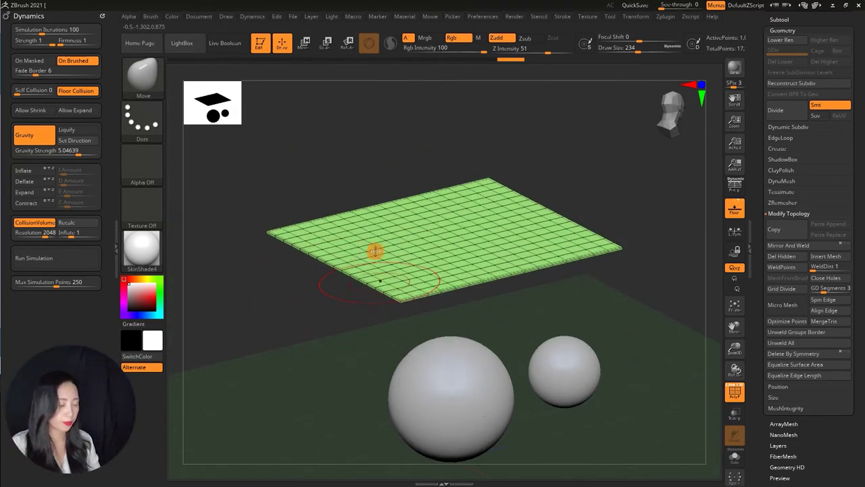
pyautogui.click(42, 263)
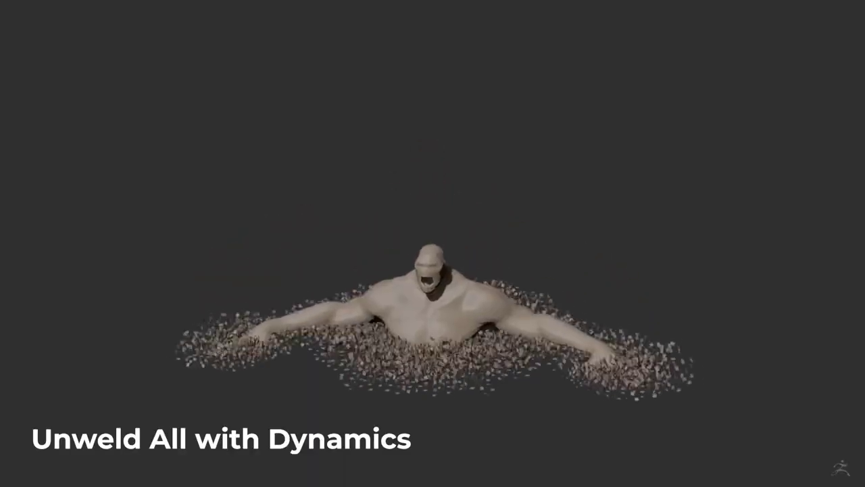
pyautogui.hotkey('ctrl', 'z')
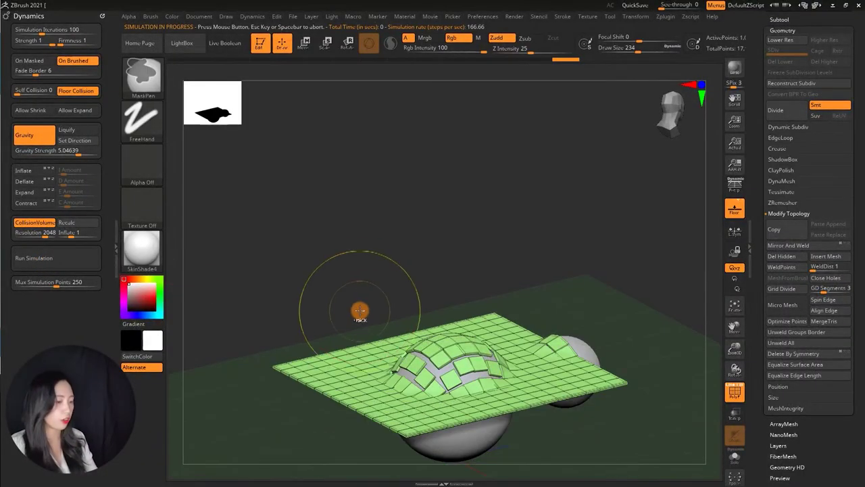
pyautogui.hotkey('ctrl', 'z')
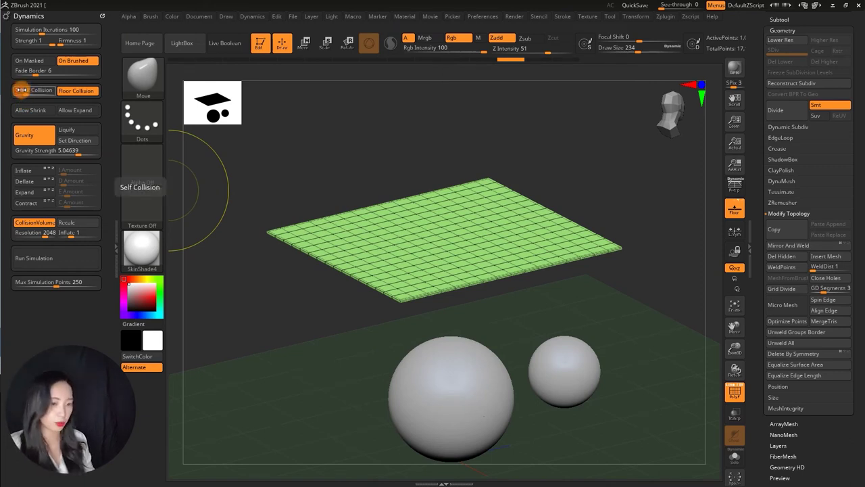
pyautogui.click(67, 255)
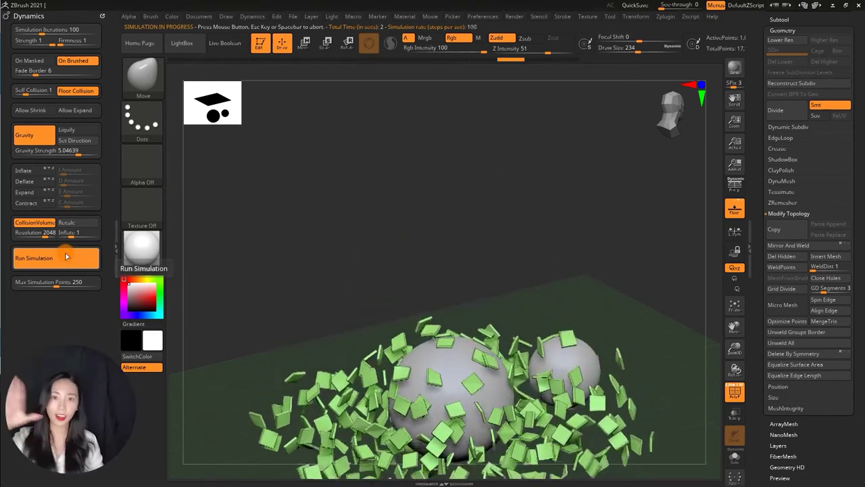
pyautogui.click(68, 256)
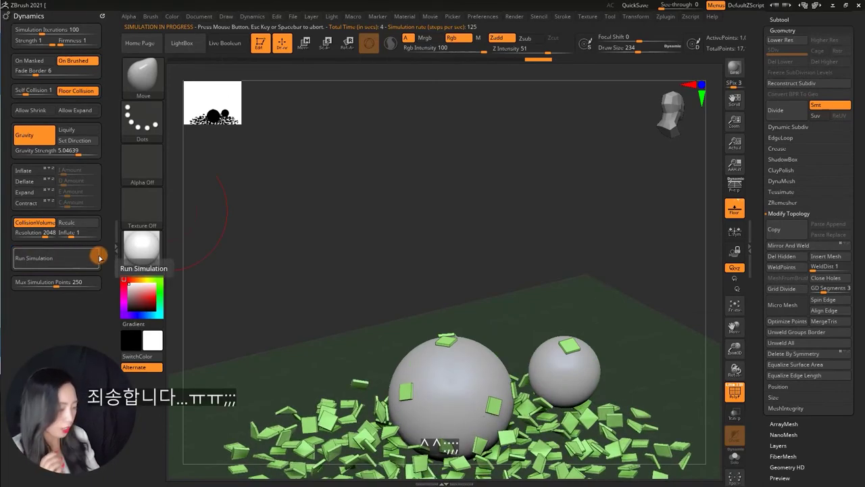
pyautogui.press('ctrl')
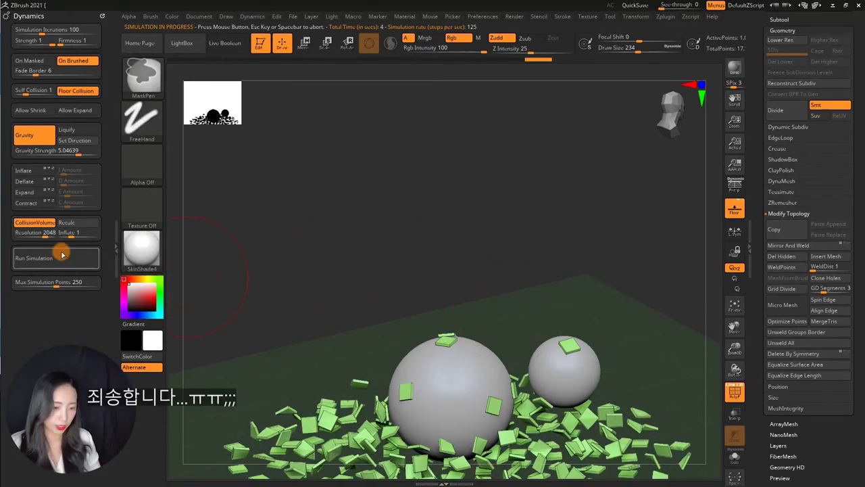
pyautogui.hotkey('ctrl', 'z')
pyautogui.click(46, 265)
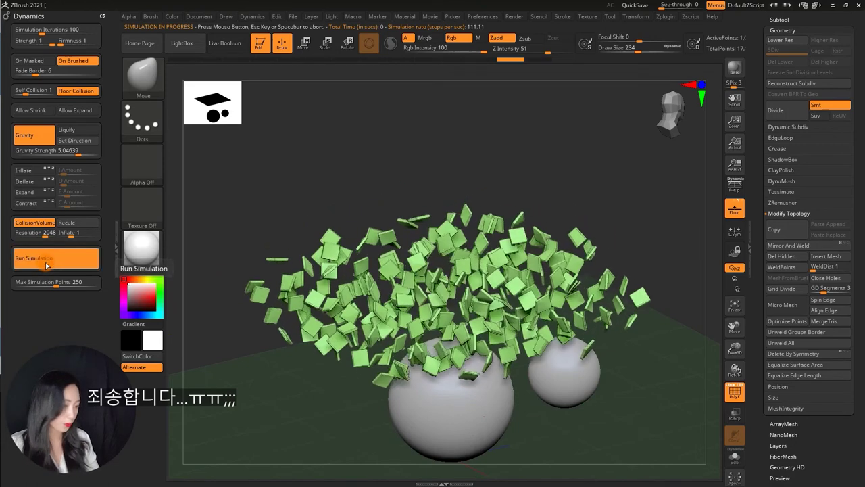
pyautogui.click(46, 265)
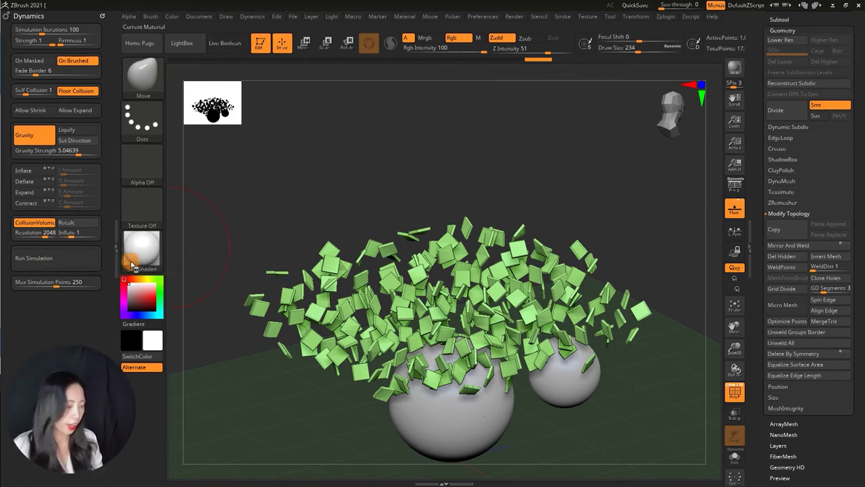
pyautogui.hotkey('ctrl', 'z')
pyautogui.hotkey('ctrl', 'z')
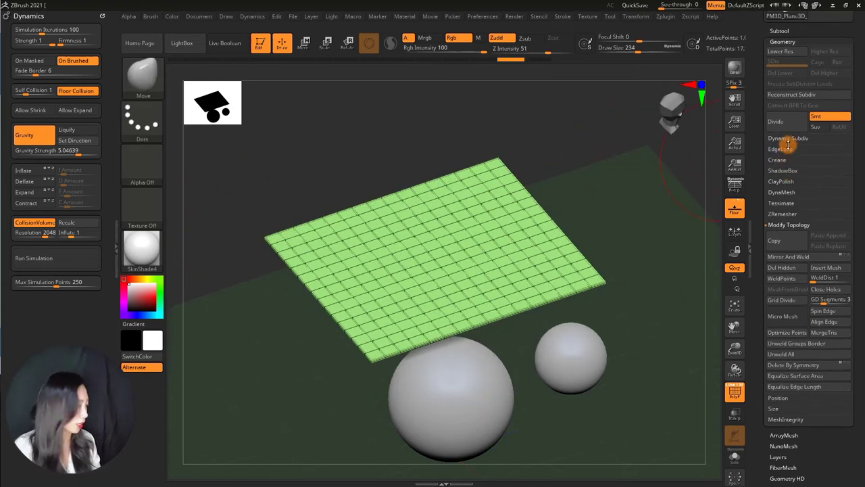
# Turn on MicroPoly in Dynamic Subdiv and try the HerringBone and Loops01 patterns.
pyautogui.click(788, 138)
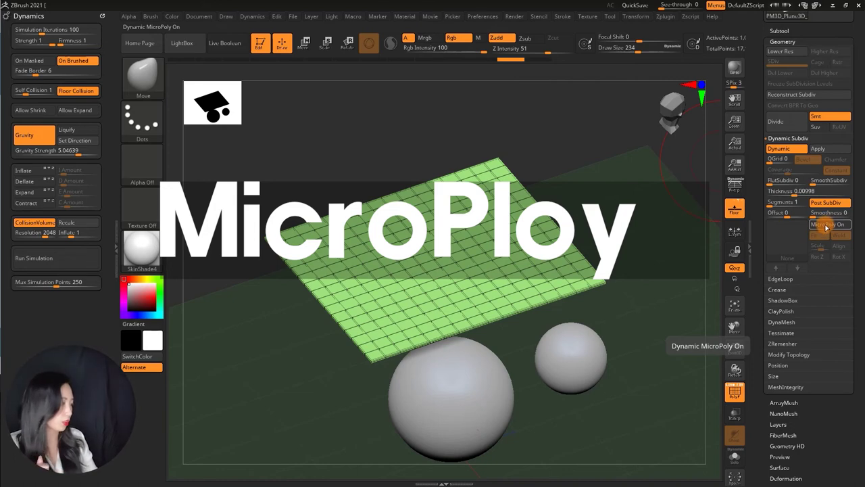
pyautogui.click(826, 227)
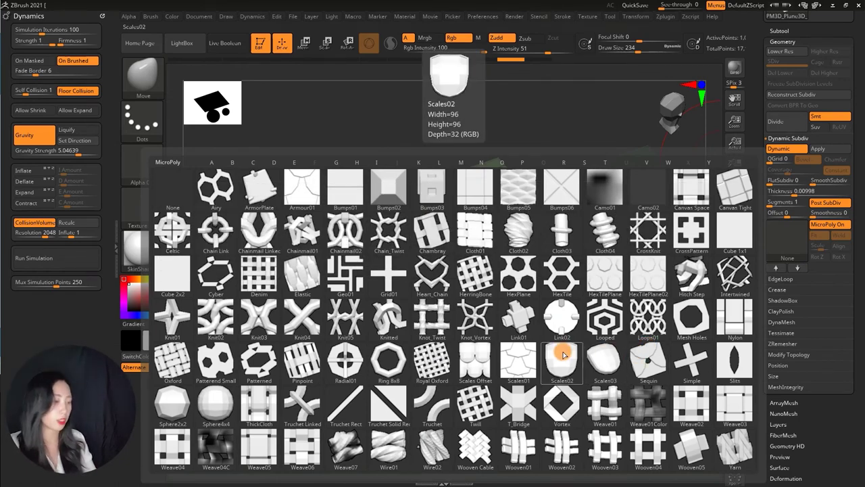
pyautogui.click(482, 277)
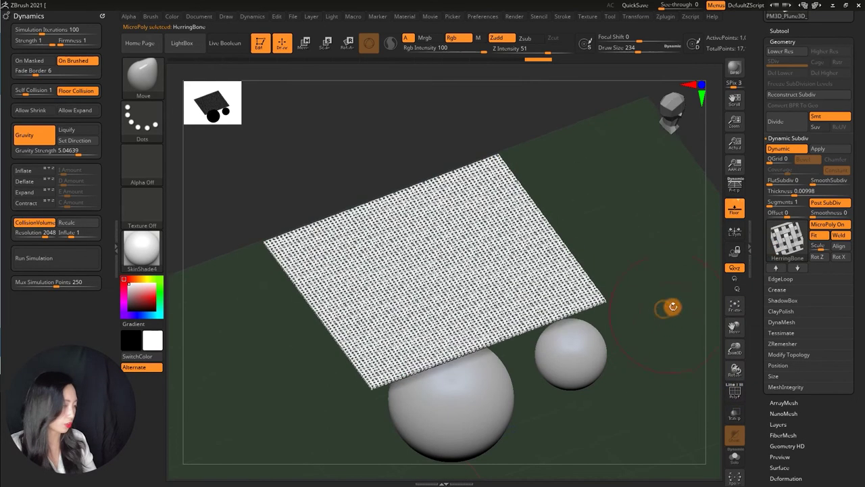
pyautogui.click(648, 273)
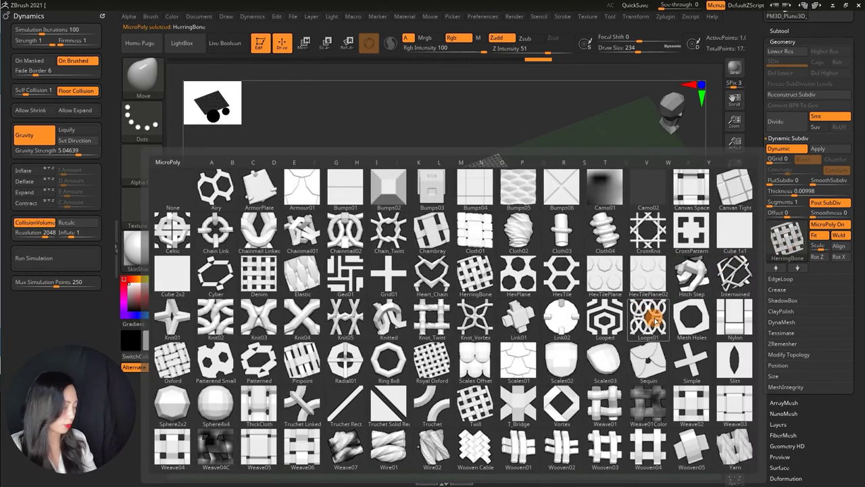
pyautogui.click(654, 319)
# Try HexPlane, then settle on the Heart_Chain pattern and orbit to view the chain mail.
pyautogui.click(787, 238)
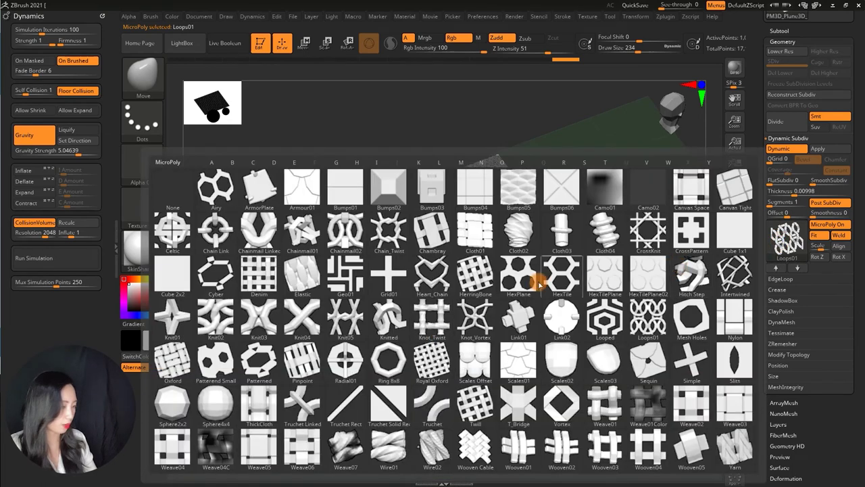
pyautogui.click(520, 273)
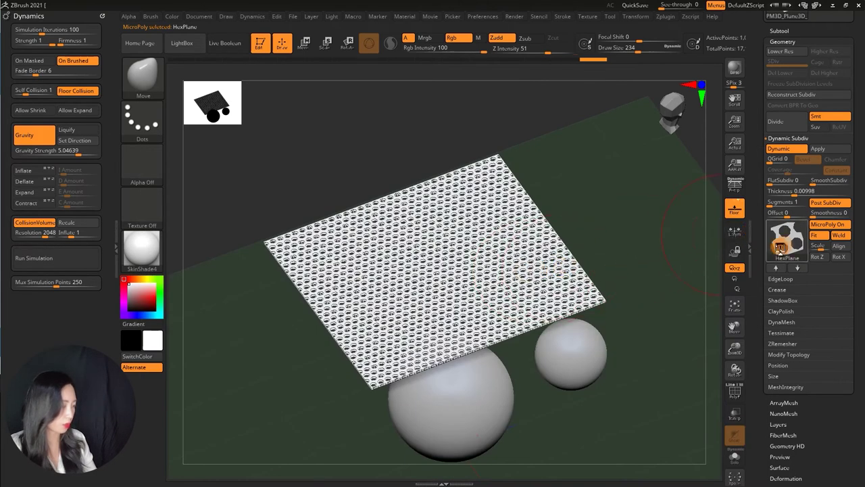
pyautogui.click(782, 247)
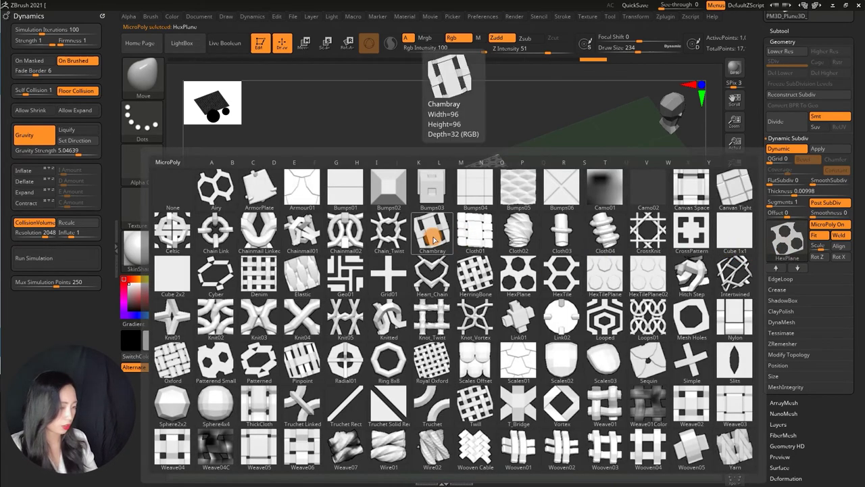
pyautogui.click(432, 273)
pyautogui.moveTo(597, 247)
pyautogui.mouseDown()
pyautogui.moveTo(611, 239)
pyautogui.moveTo(568, 216)
pyautogui.moveTo(572, 232)
pyautogui.moveTo(597, 170)
pyautogui.moveTo(589, 195)
pyautogui.mouseUp()
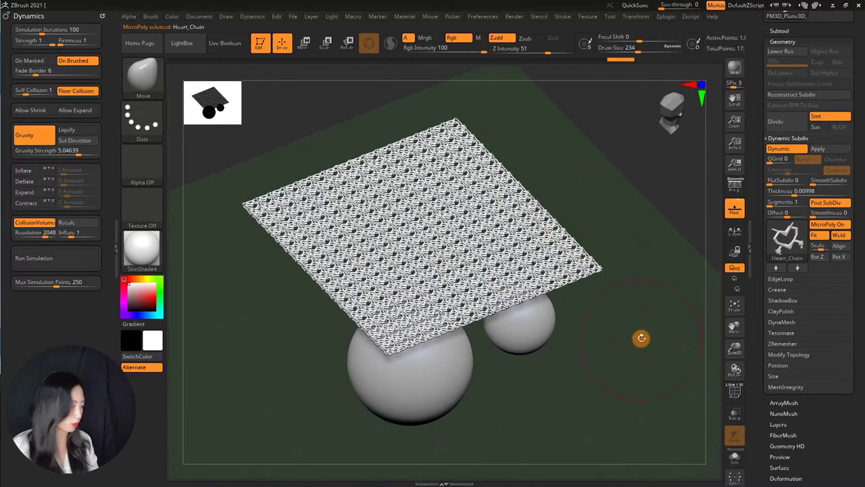
pyautogui.moveTo(641, 286); pyautogui.dragTo(639, 320)
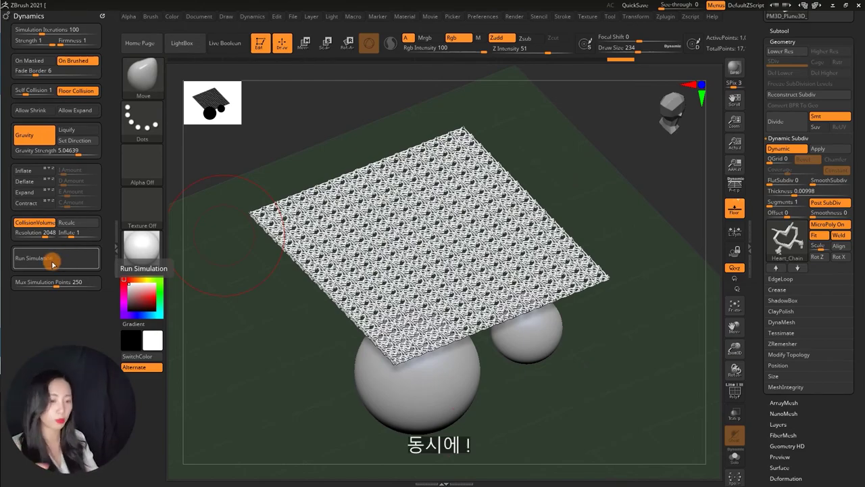
# Test the chain plane's simulation, undo it, switch to HexPlane, then turn MicroPoly off.
pyautogui.click(52, 264)
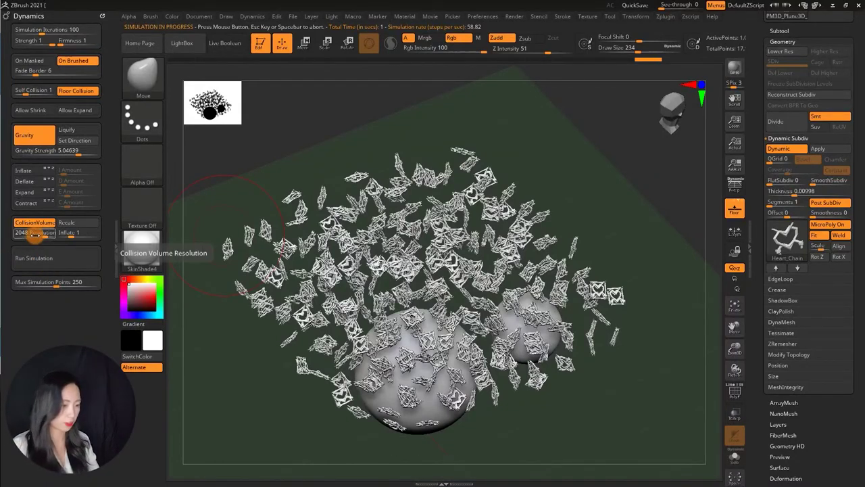
pyautogui.hotkey('ctrl', 'z')
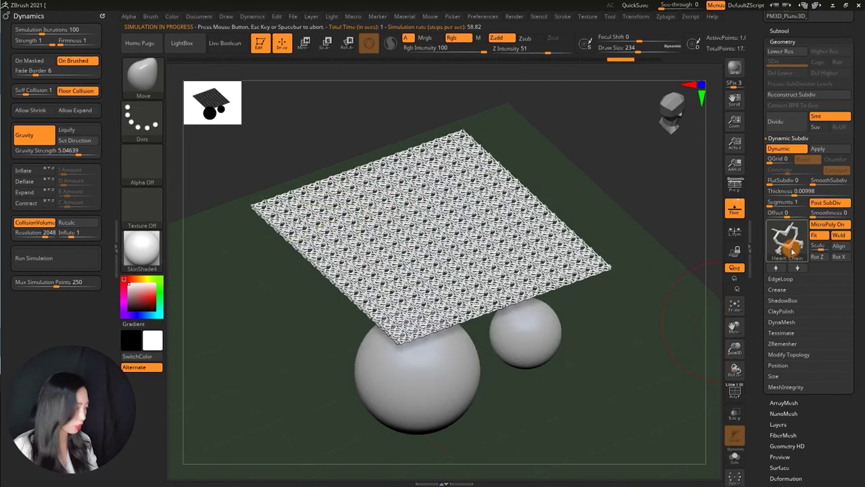
pyautogui.click(798, 268)
pyautogui.click(838, 229)
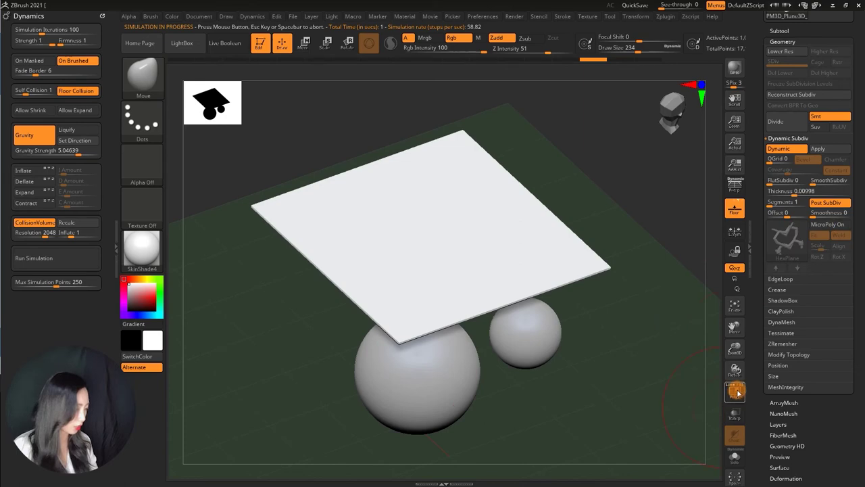
# Show the polygroup wireframe and weld the plane's separate quads with WeldPoints.
pyautogui.click(735, 392)
pyautogui.scroll(-2, 788, 311)
pyautogui.click(786, 335)
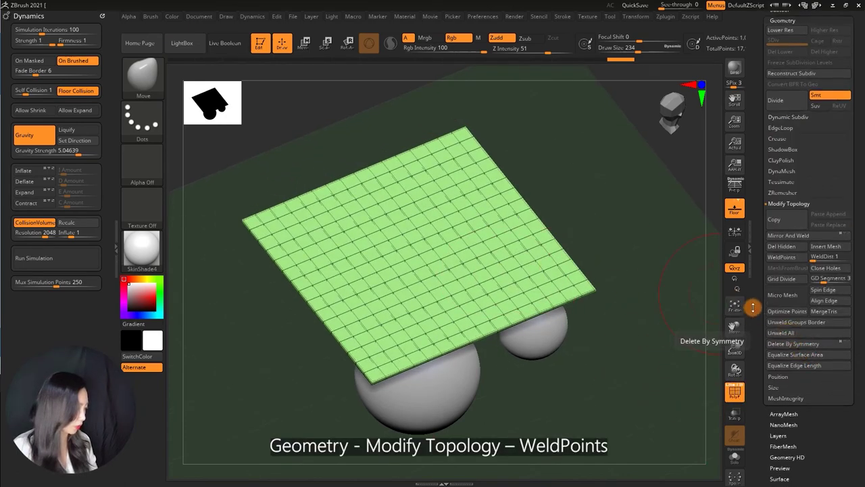
pyautogui.click(784, 258)
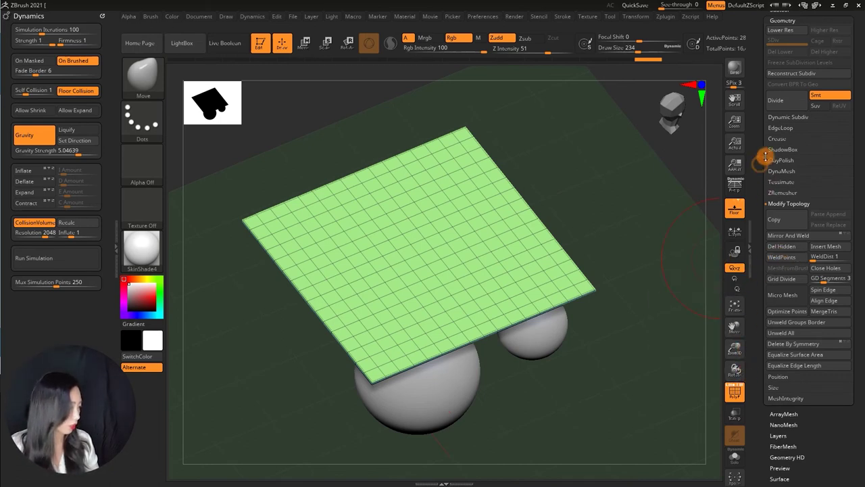
pyautogui.click(785, 117)
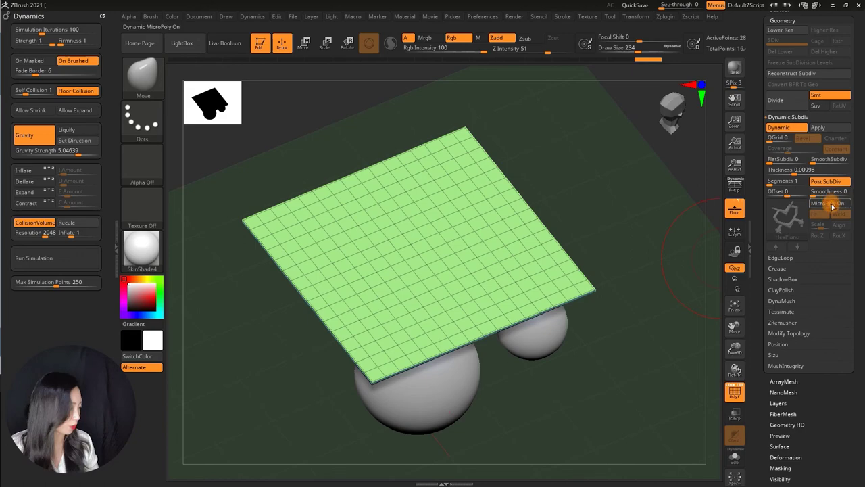
# Re-enable the HexPlane MicroPoly and simulate the welded plane draping over the large sphere.
pyautogui.click(830, 203)
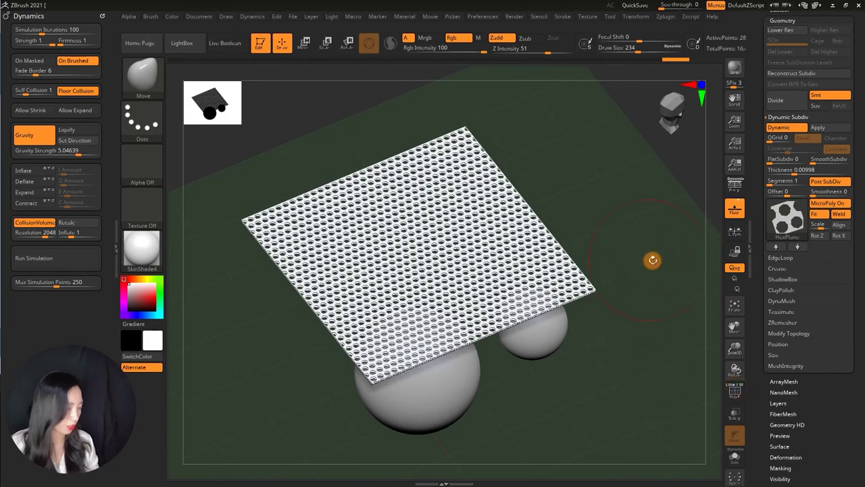
pyautogui.click(67, 259)
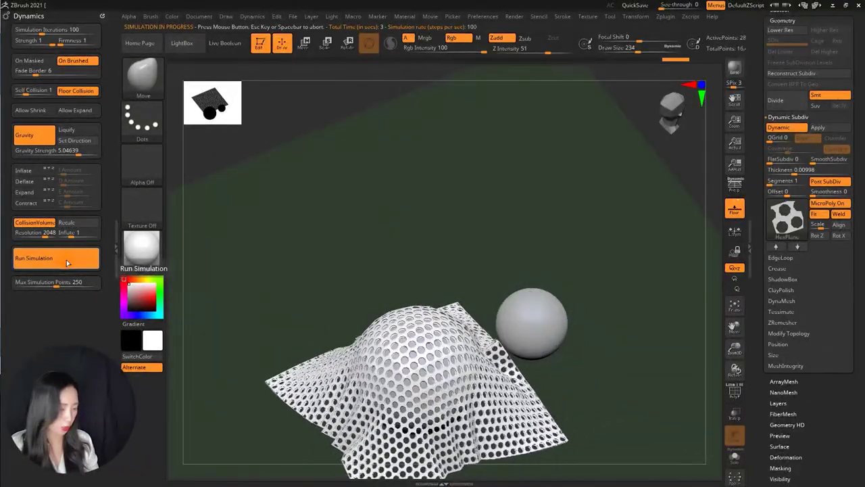
pyautogui.moveTo(367, 232)
pyautogui.mouseDown()
pyautogui.moveTo(386, 158)
pyautogui.moveTo(388, 187)
pyautogui.moveTo(400, 183)
pyautogui.moveTo(377, 189)
pyautogui.mouseUp()
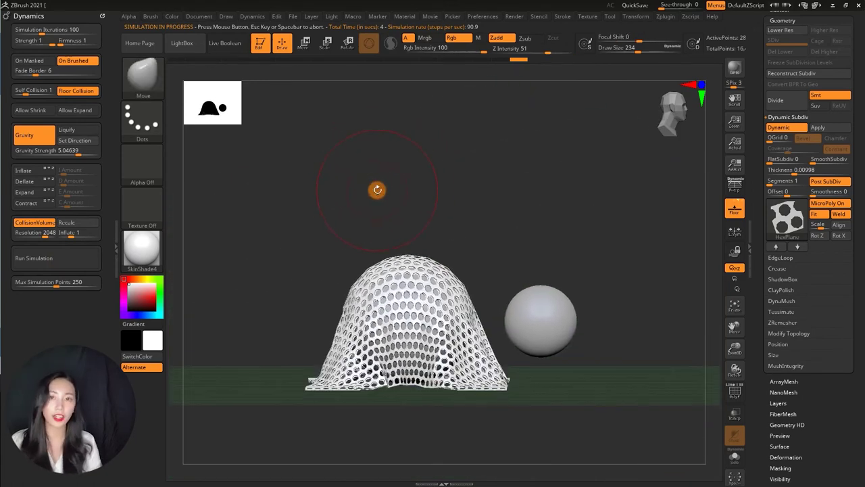
pyautogui.click(93, 110)
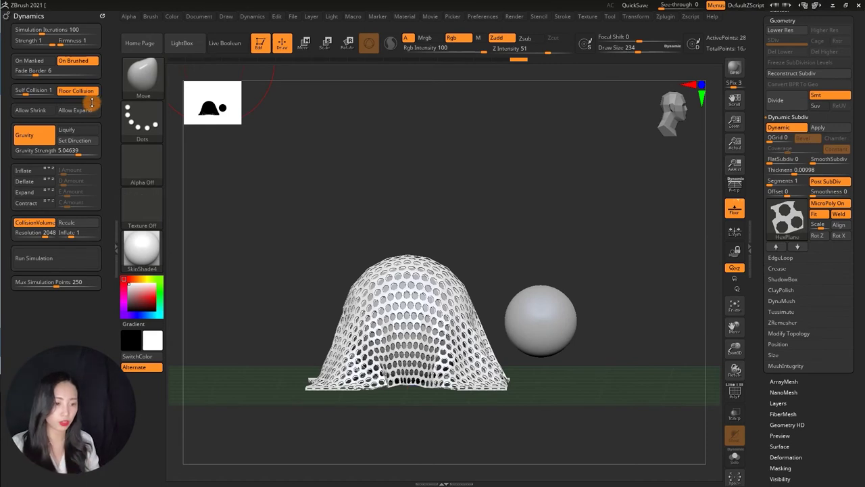
pyautogui.click(24, 230)
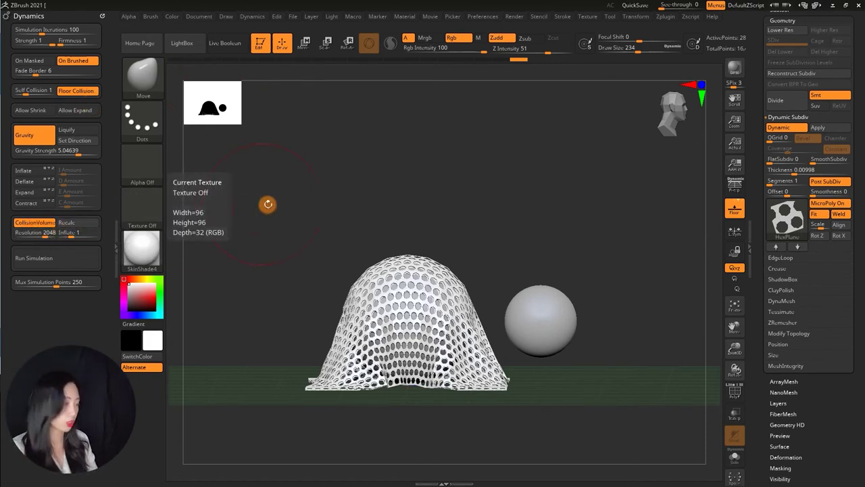
pyautogui.click(60, 232)
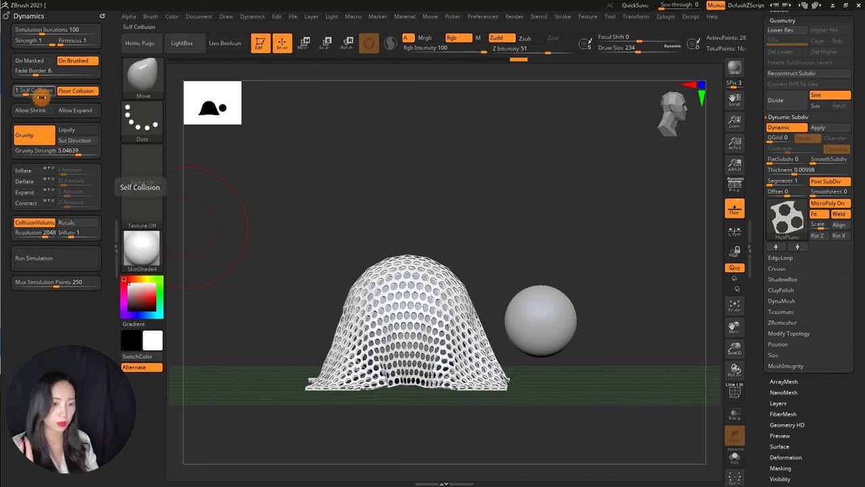
# Adjust the Dynamics settings so the cloth drapes wider across the floor.
pyautogui.click(22, 234)
pyautogui.click(250, 227)
pyautogui.click(394, 236)
pyautogui.moveTo(393, 236); pyautogui.dragTo(428, 239)
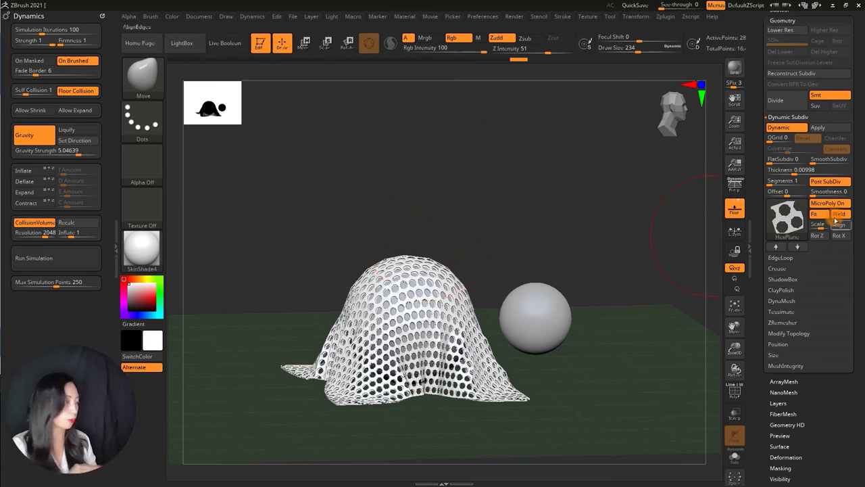
pyautogui.moveTo(786, 216)
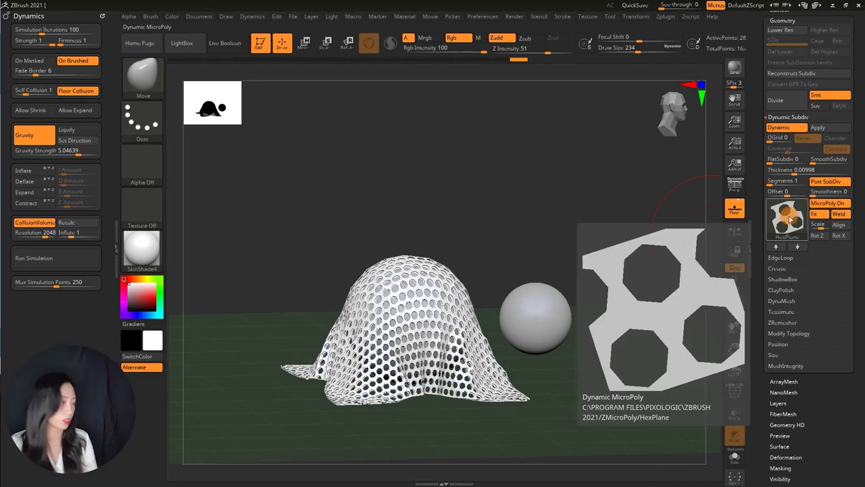
# Raise the hex pattern thickness to 0.02772 and set Smooth Subdiv to 2.
pyautogui.moveTo(783, 175); pyautogui.dragTo(792, 169)
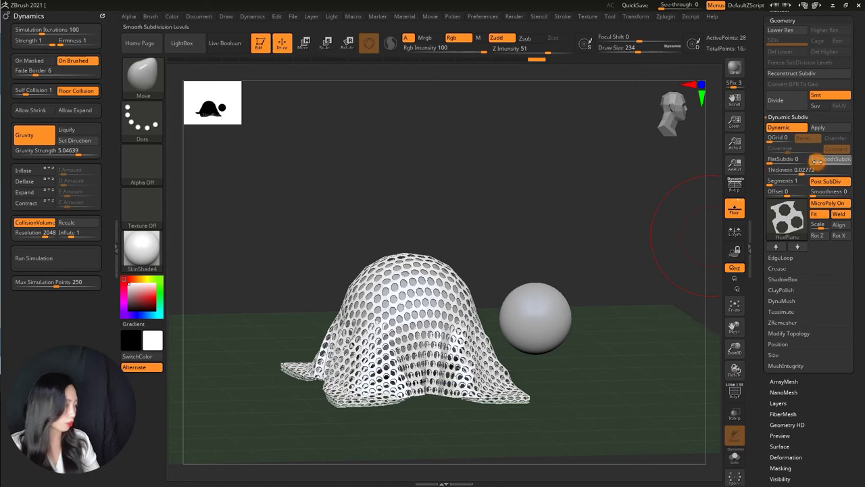
pyautogui.moveTo(610, 191); pyautogui.dragTo(601, 215)
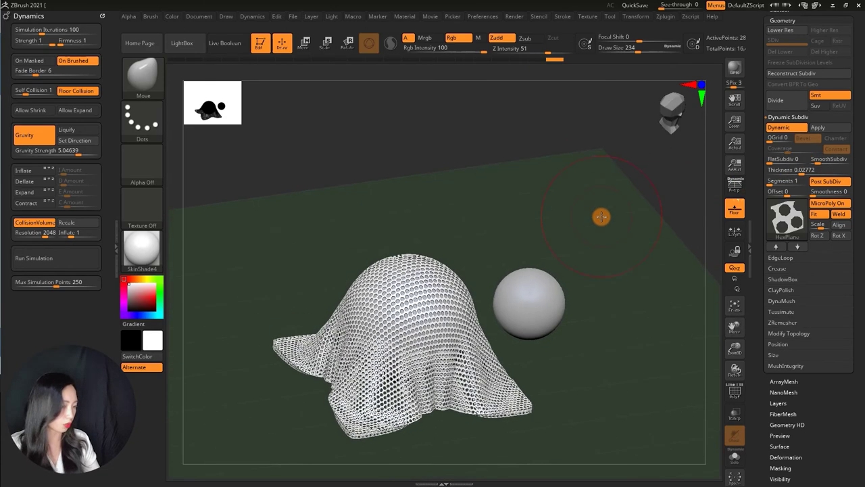
pyautogui.click(819, 165)
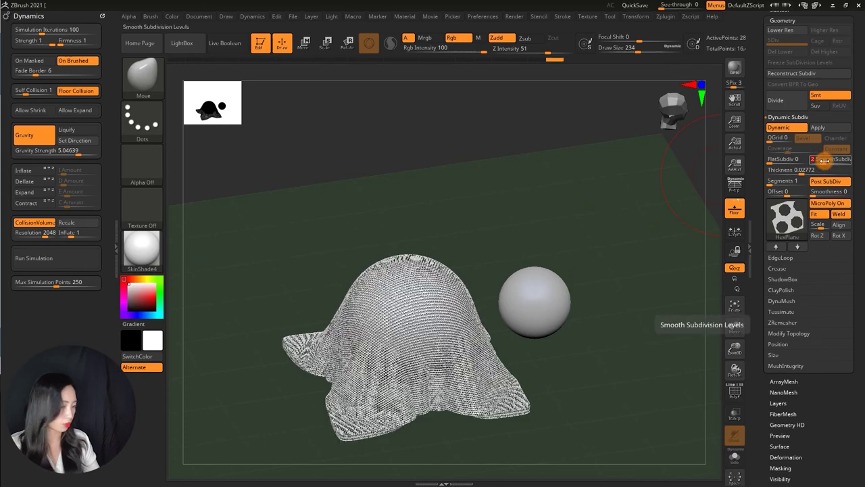
pyautogui.moveTo(600, 180)
pyautogui.mouseDown()
pyautogui.moveTo(607, 198)
pyautogui.moveTo(590, 184)
pyautogui.mouseUp()
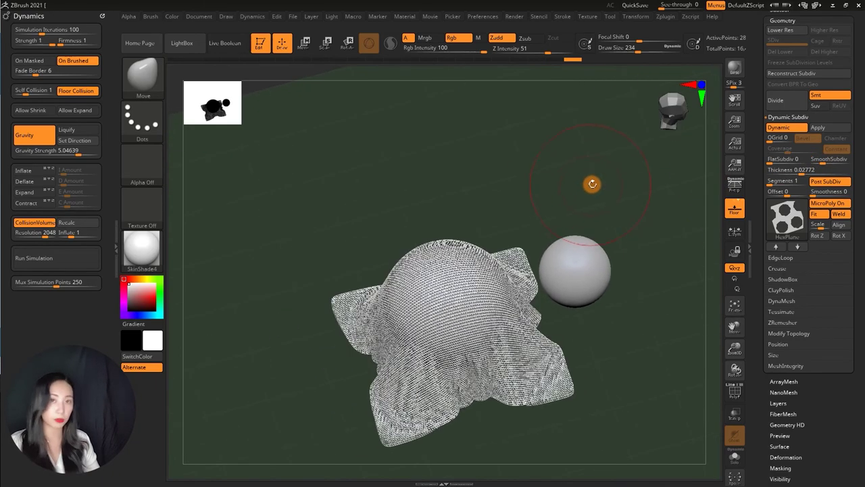
pyautogui.moveTo(459, 170)
pyautogui.mouseDown()
pyautogui.moveTo(450, 168)
pyautogui.moveTo(442, 139)
pyautogui.moveTo(411, 240)
pyautogui.mouseUp()
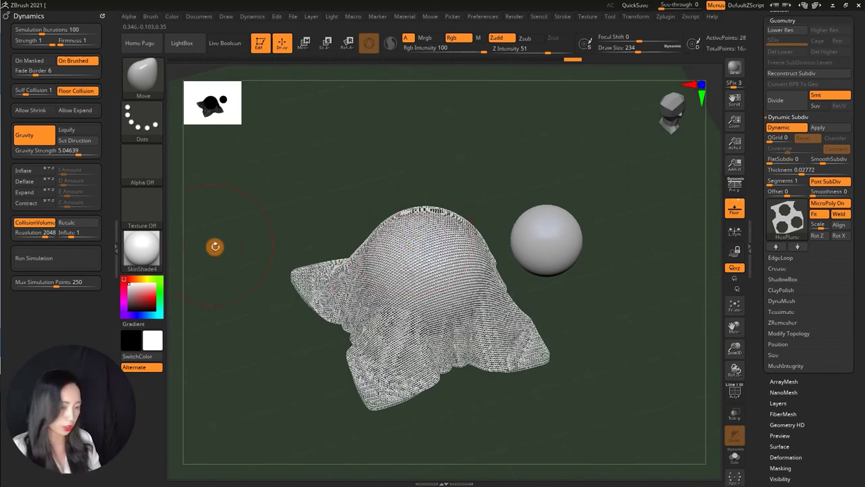
# Enable Liquify and run the cloth simulation on the plane.
pyautogui.click(74, 130)
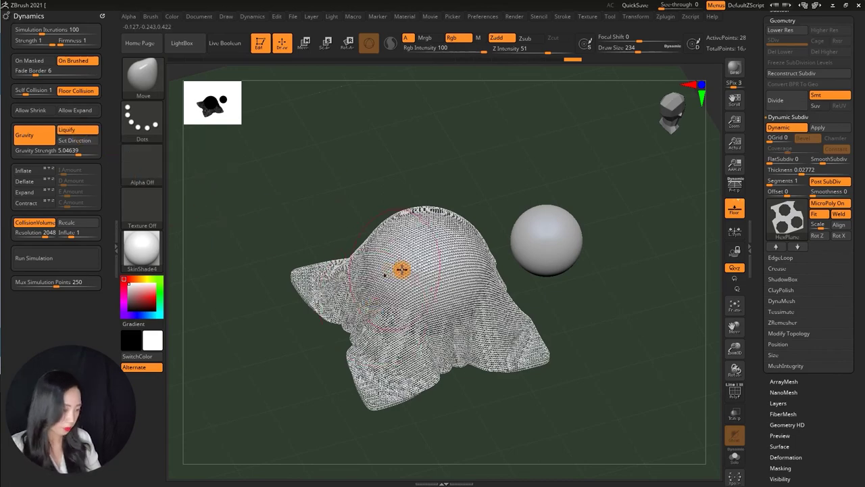
pyautogui.moveTo(455, 223)
pyautogui.mouseDown()
pyautogui.moveTo(463, 185)
pyautogui.moveTo(403, 218)
pyautogui.moveTo(432, 187)
pyautogui.mouseUp()
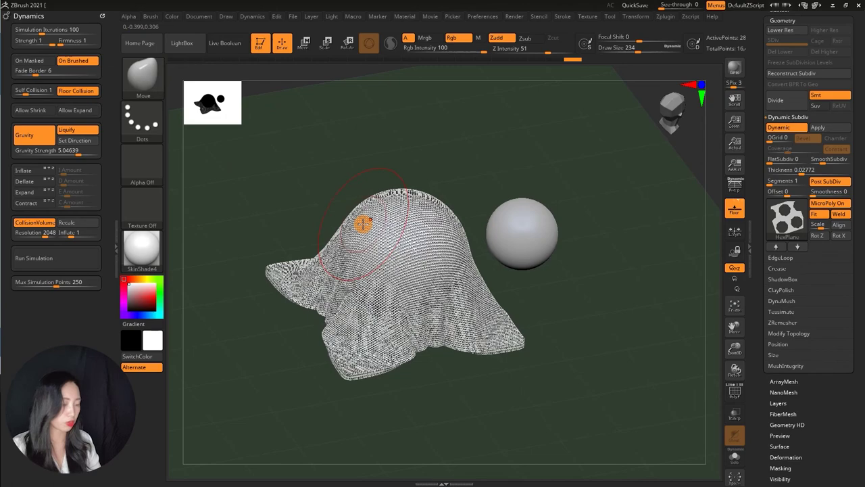
pyautogui.click(60, 258)
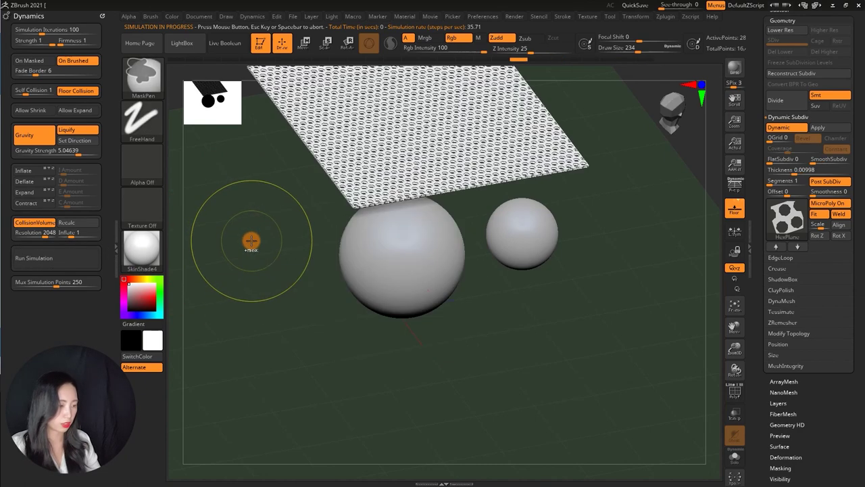
# Mask the plane's upper-left corner to pin it, then rerun and stop the simulation.
pyautogui.keyDown('ctrl'); pyautogui.moveTo(288, 169); pyautogui.dragTo(277, 131); pyautogui.keyUp('ctrl')
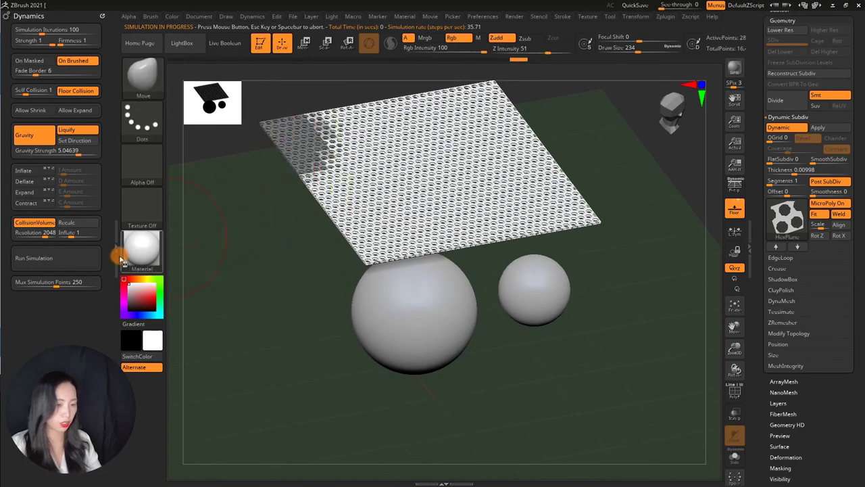
pyautogui.click(86, 258)
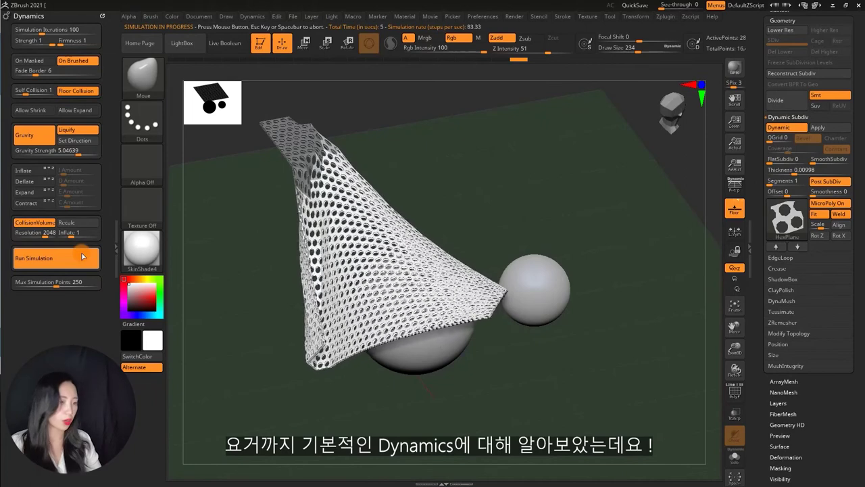
pyautogui.click(82, 255)
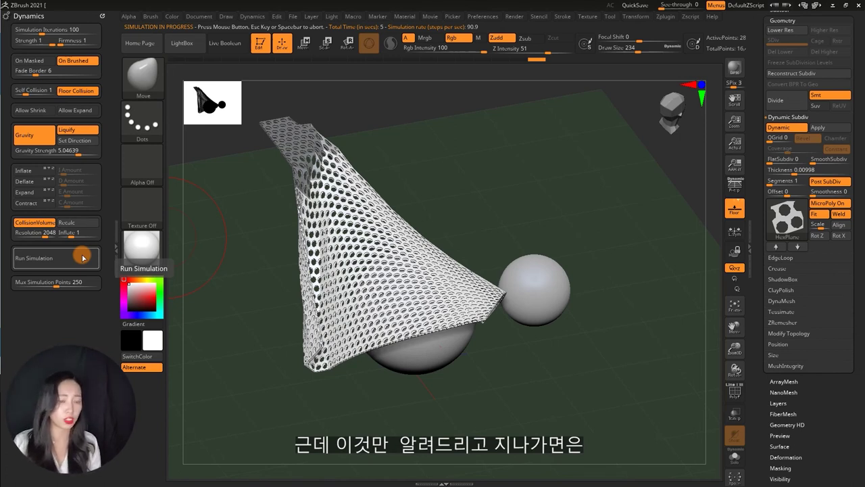
pyautogui.click(83, 258)
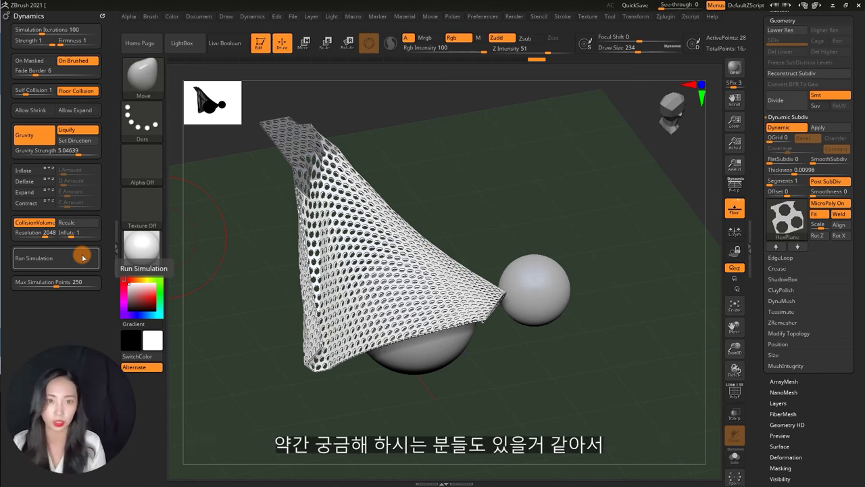